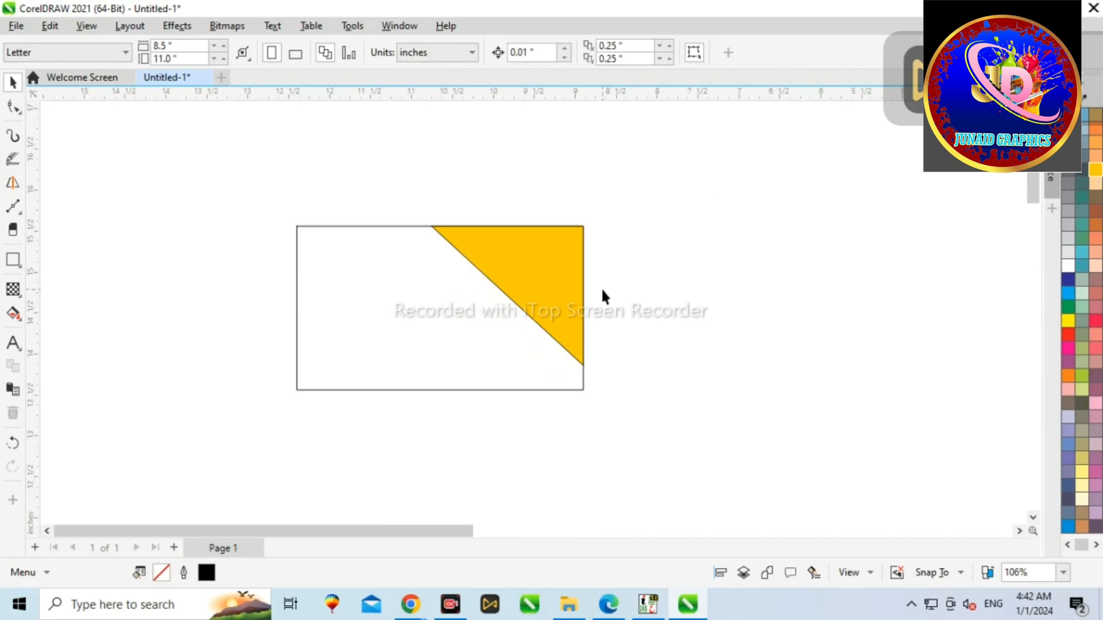
# Step: Draw a closed polygon over the card's lower-right corner, from the right edge across to the bottom edge
pyautogui.click(12, 182)
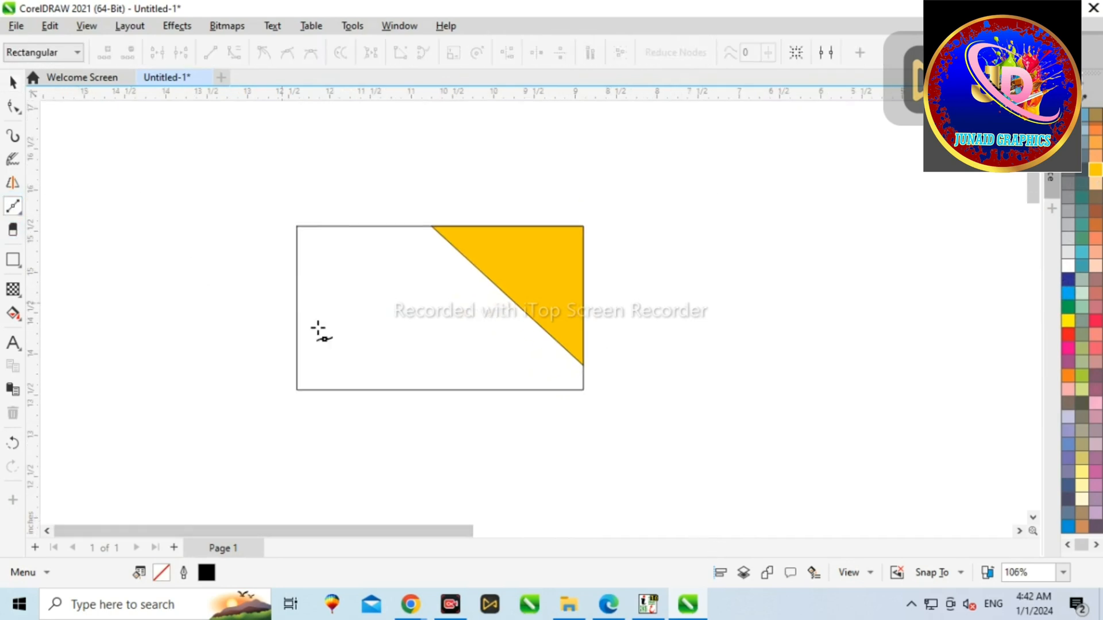
pyautogui.click(583, 296)
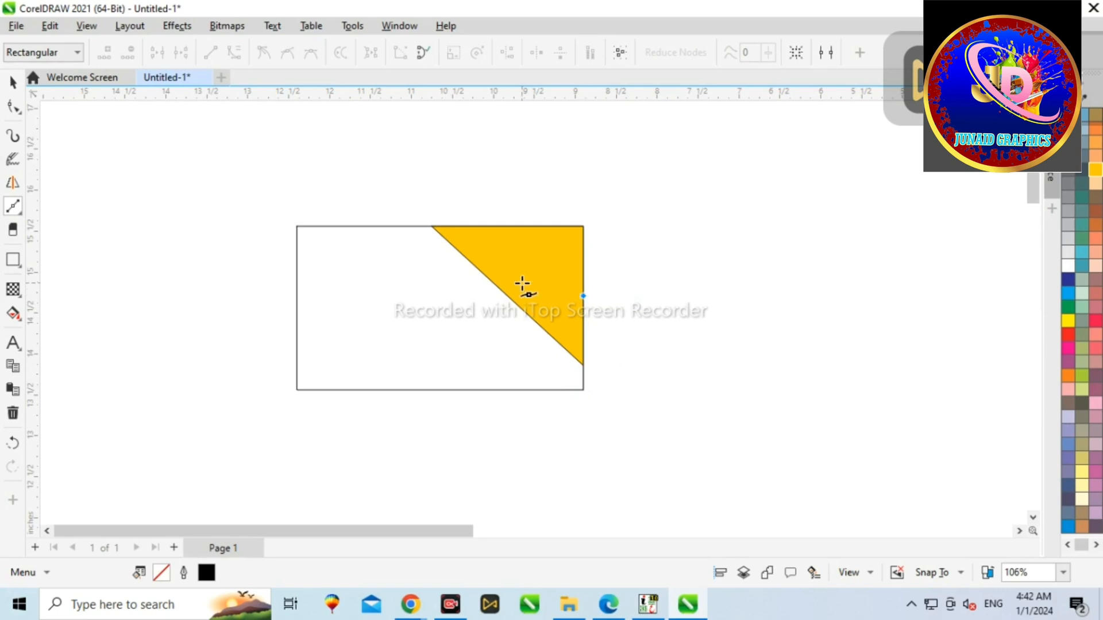
pyautogui.click(503, 295)
pyautogui.click(412, 390)
pyautogui.click(584, 390)
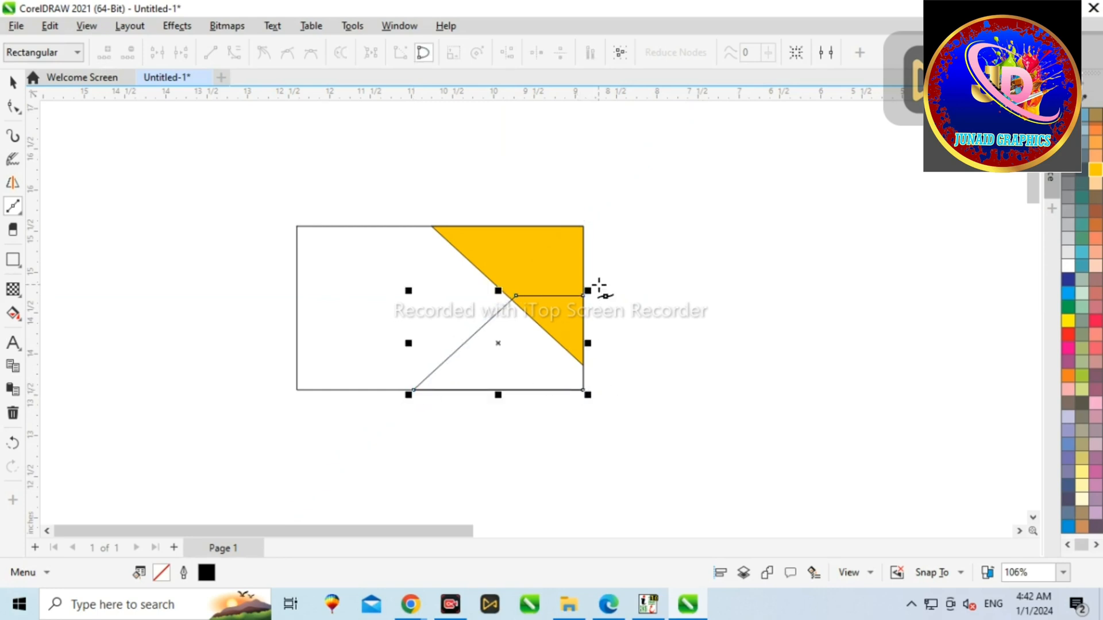
# Step: Nudge the polygon's top-edge nodes upward with the Shape tool
pyautogui.click(17, 105)
pyautogui.click(553, 296)
pyautogui.press('Up')
pyautogui.press('Up')
pyautogui.press('Up')
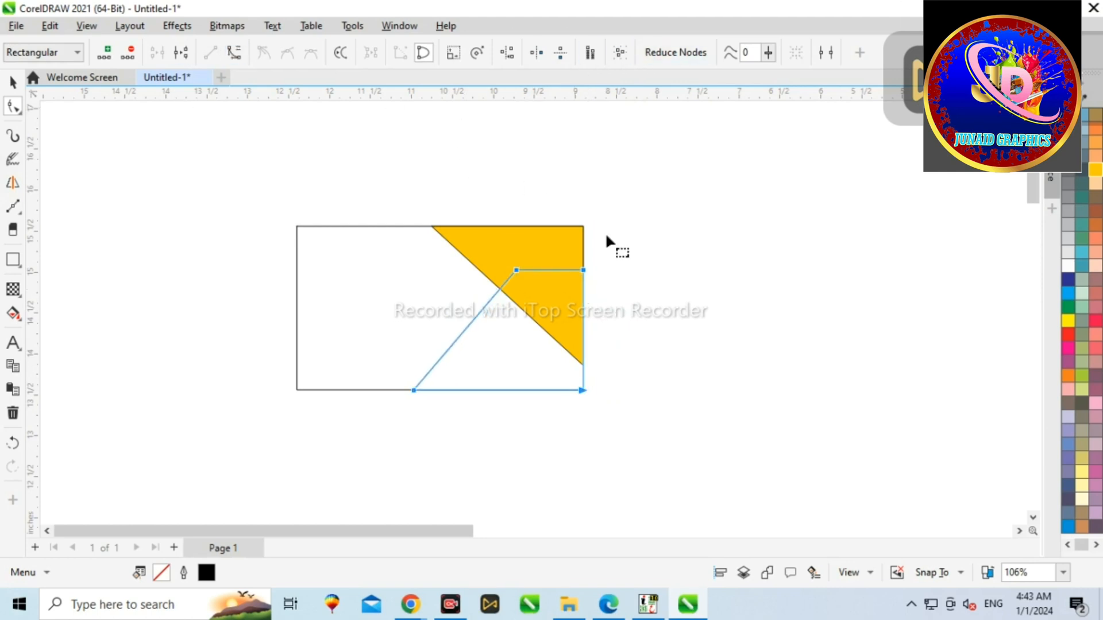
# Step: Bend the polygon's top edge into a curve and make its corner node smooth
pyautogui.scroll(5, 557, 295)
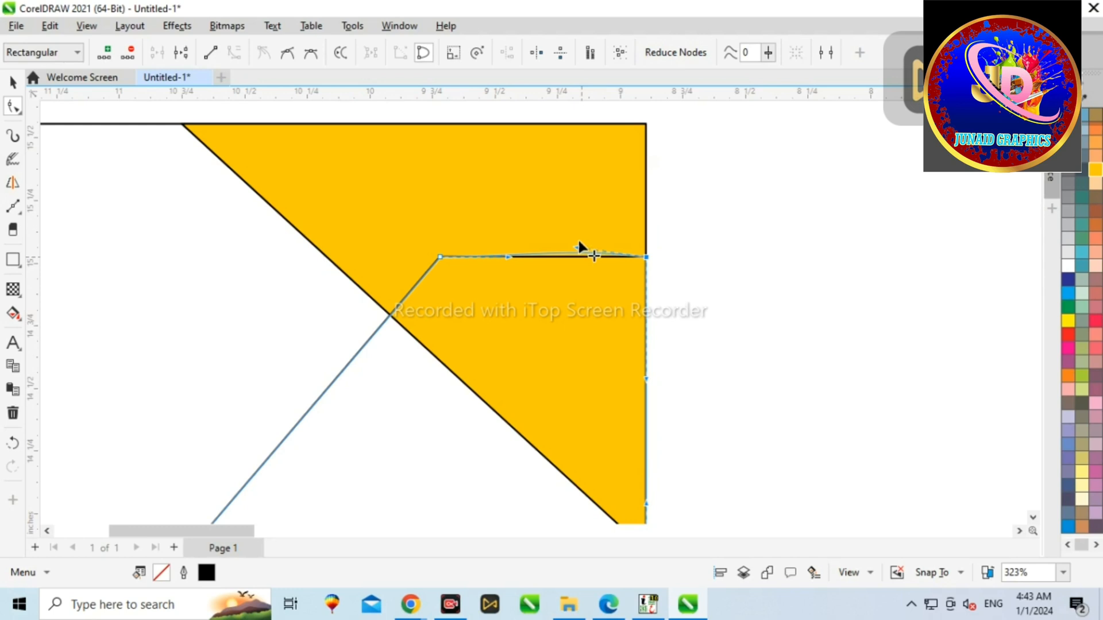
pyautogui.moveTo(492, 206); pyautogui.dragTo(498, 176)
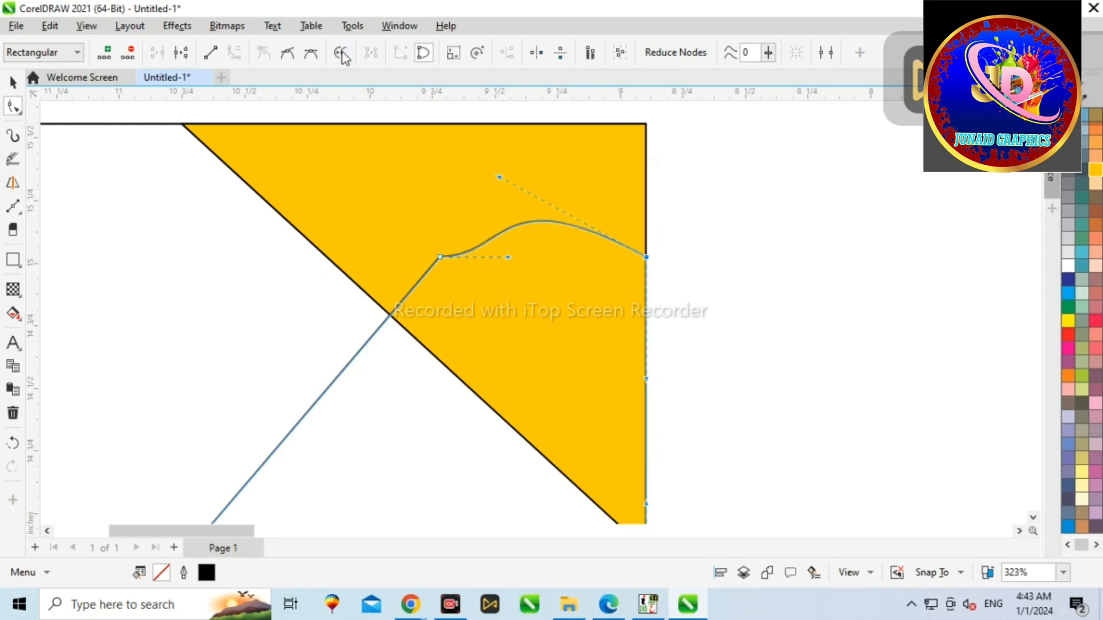
pyautogui.moveTo(510, 258); pyautogui.dragTo(548, 208)
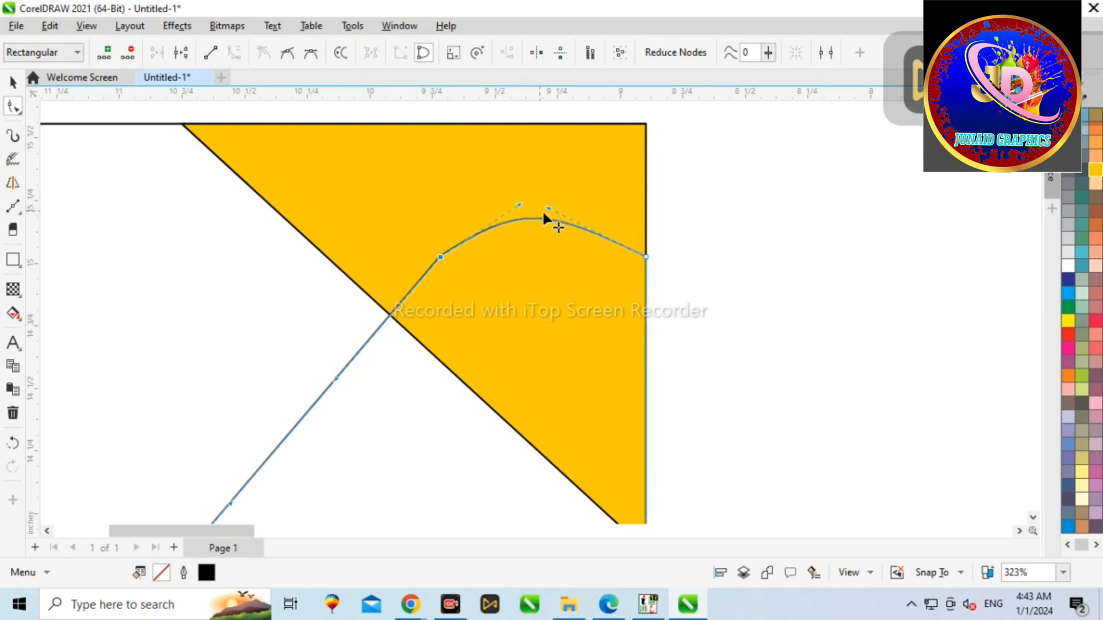
pyautogui.scroll(-1, 543, 218)
pyautogui.scroll(5, 451, 253)
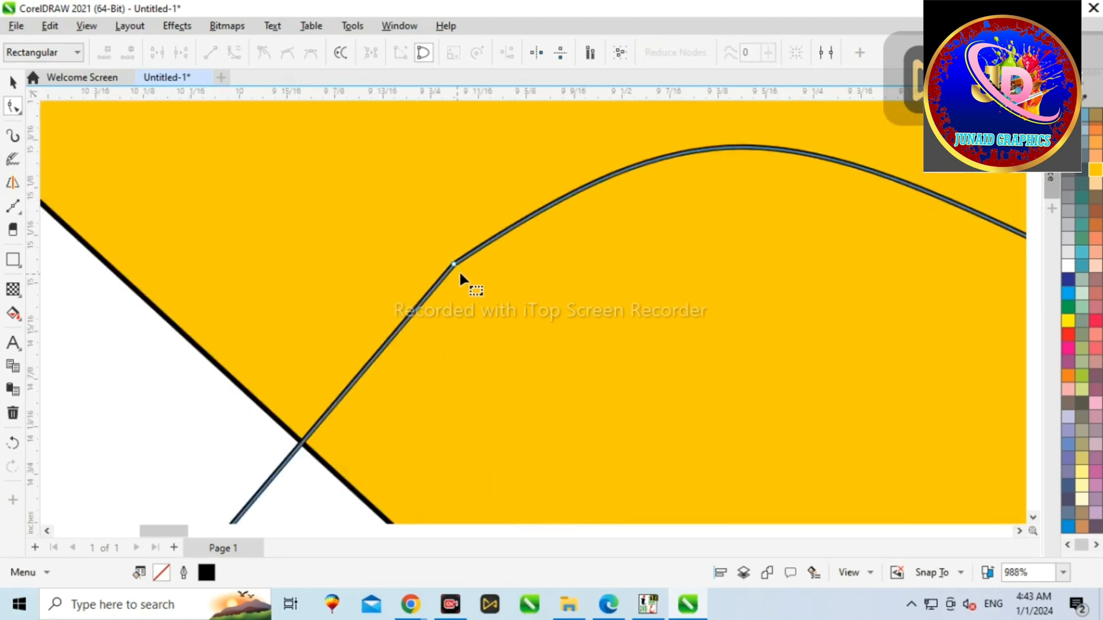
pyautogui.click(287, 52)
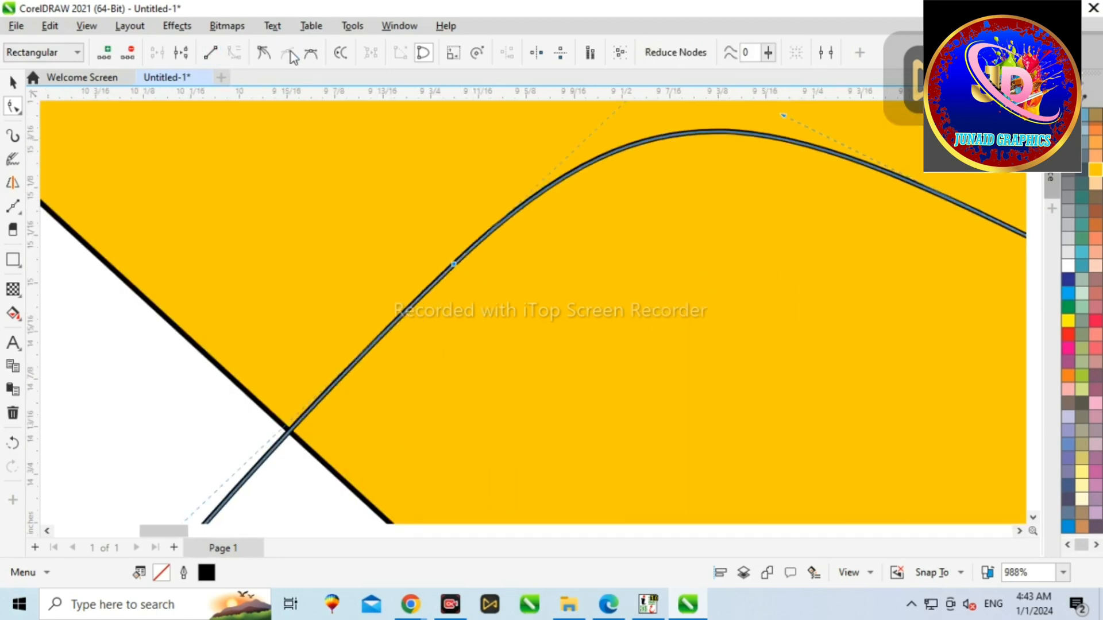
# Step: Nudge the selected node of the curved shape downward
pyautogui.scroll(-8, 448, 294)
pyautogui.moveTo(381, 350); pyautogui.dragTo(380, 351)
pyautogui.press('Down')
pyautogui.press('Down')
pyautogui.press('Down')
pyautogui.press('Down')
pyautogui.press('Down')
pyautogui.press('Down')
pyautogui.press('Down')
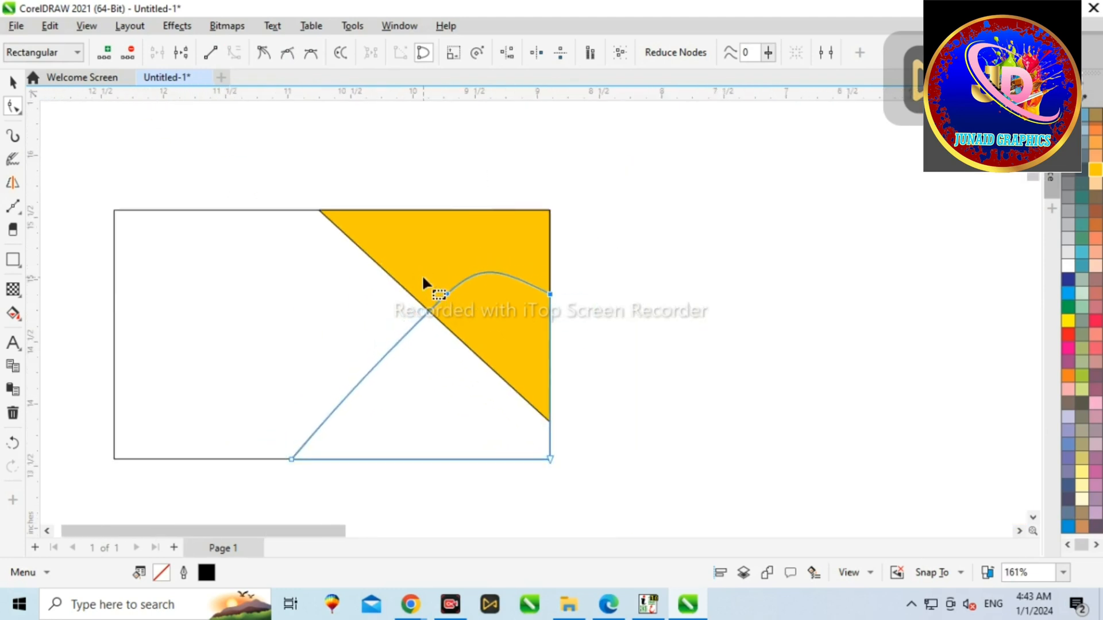
# Step: Fill the curved shape with green
pyautogui.click(253, 155)
pyautogui.press('space')
pyautogui.click(429, 393)
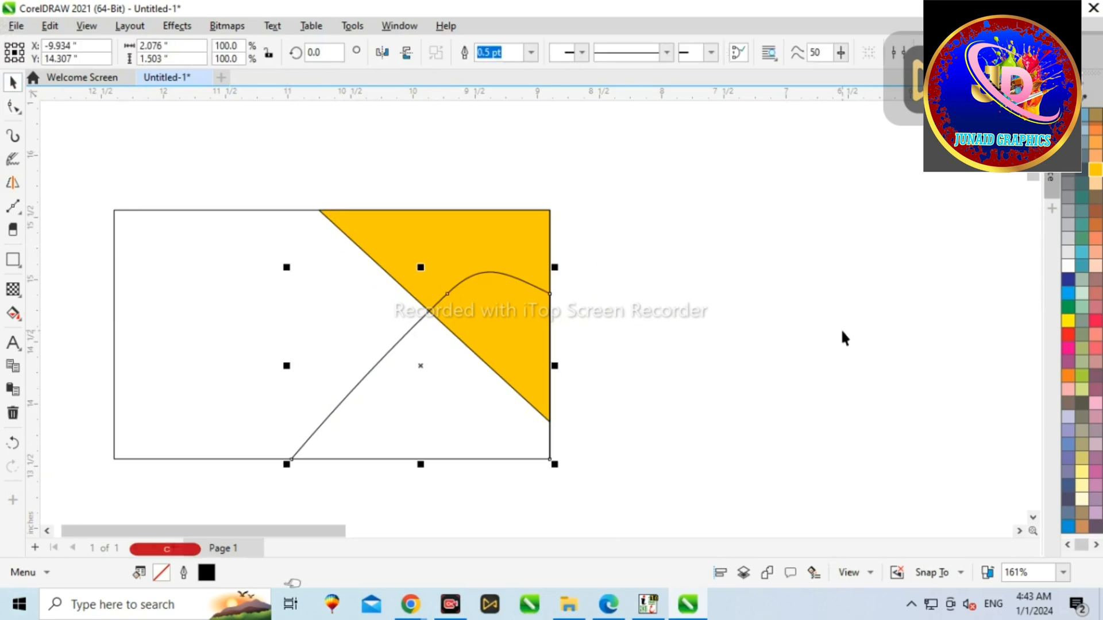
pyautogui.click(1068, 308)
pyautogui.click(1012, 366)
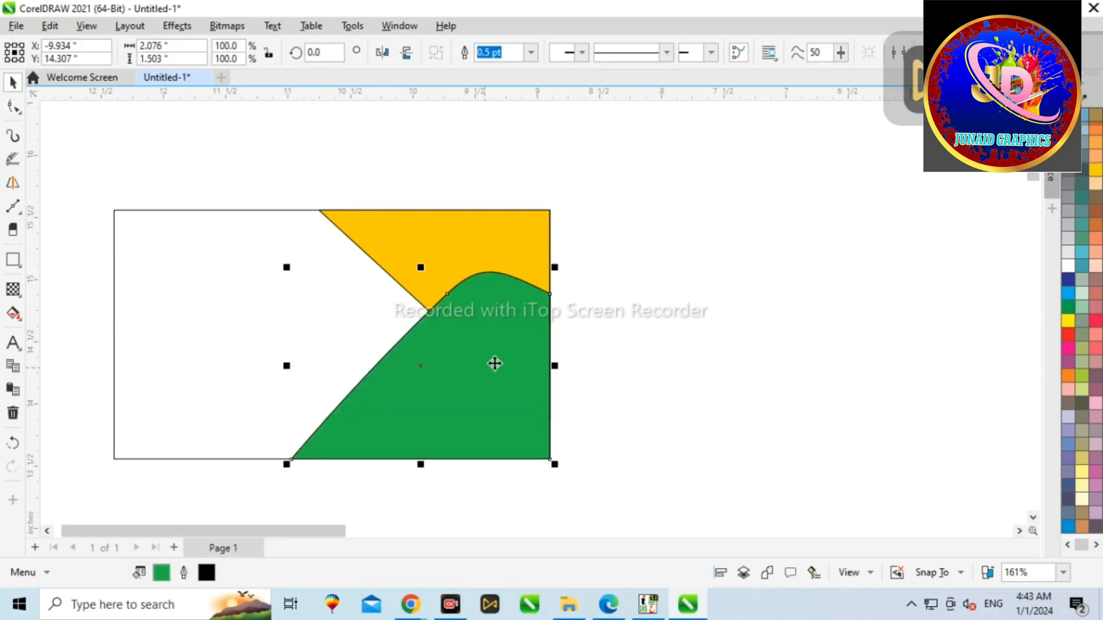
# Step: Remove the green shape's outline
pyautogui.rightClick(1068, 116)
pyautogui.click(1034, 128)
pyautogui.click(788, 238)
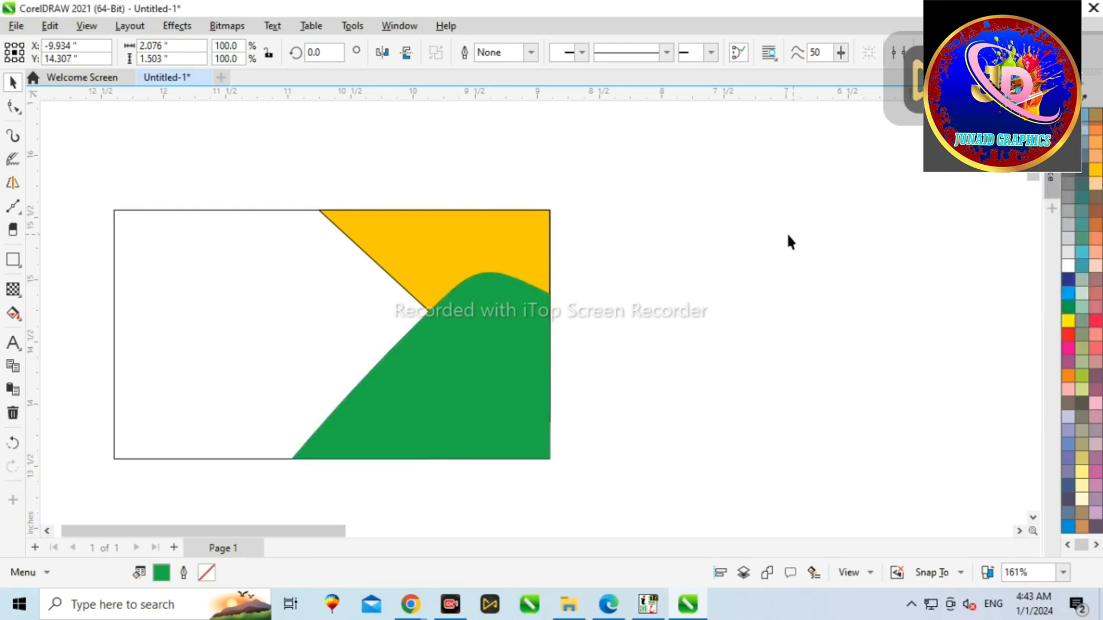
pyautogui.click(520, 239)
pyautogui.click(1068, 116)
pyautogui.hotkey('ctrl', 'z')
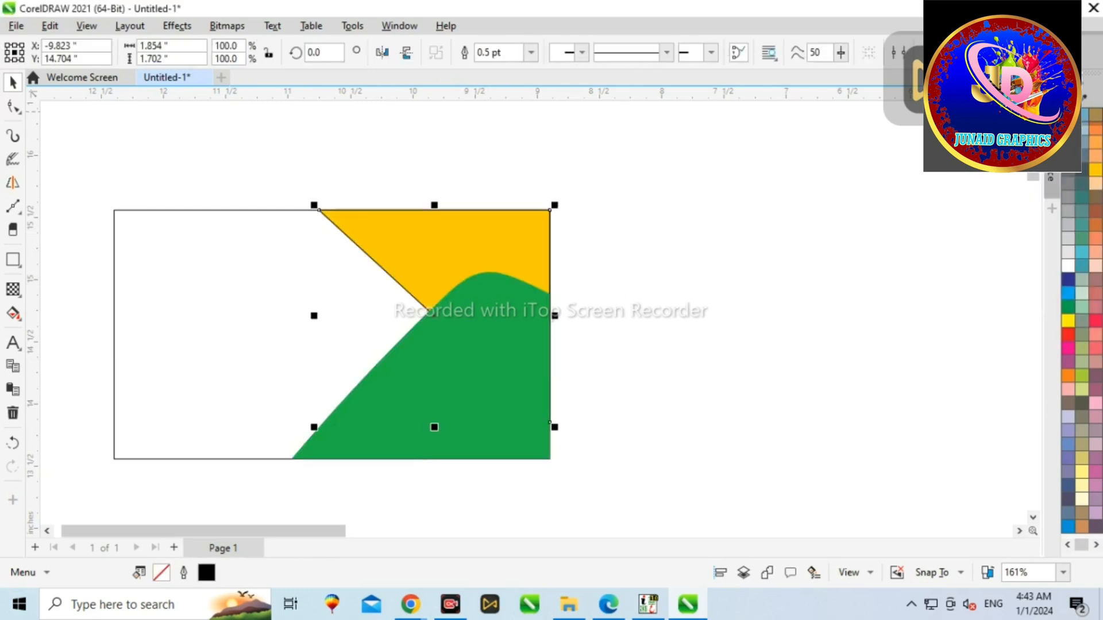
# Step: Give the green shape a white outline
pyautogui.click(463, 371)
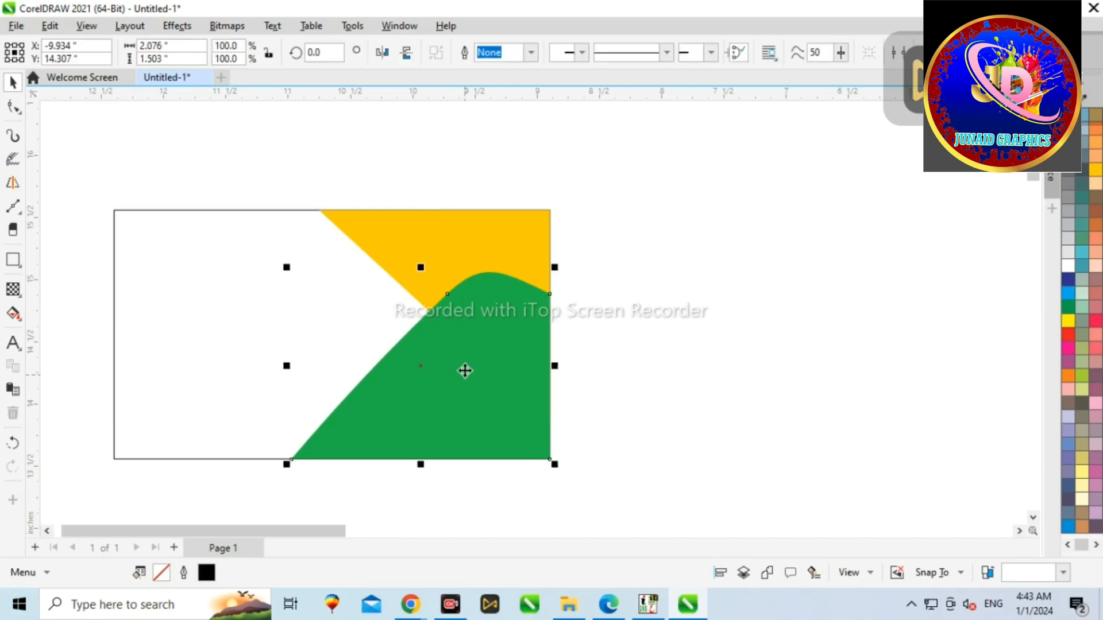
pyautogui.rightClick(1070, 264)
pyautogui.click(1046, 273)
pyautogui.click(819, 270)
# Step: In Outline Pen settings for the green shape, enable Behind fill and Scale with object and choose a thicker width
pyautogui.click(413, 398)
pyautogui.press('F12')
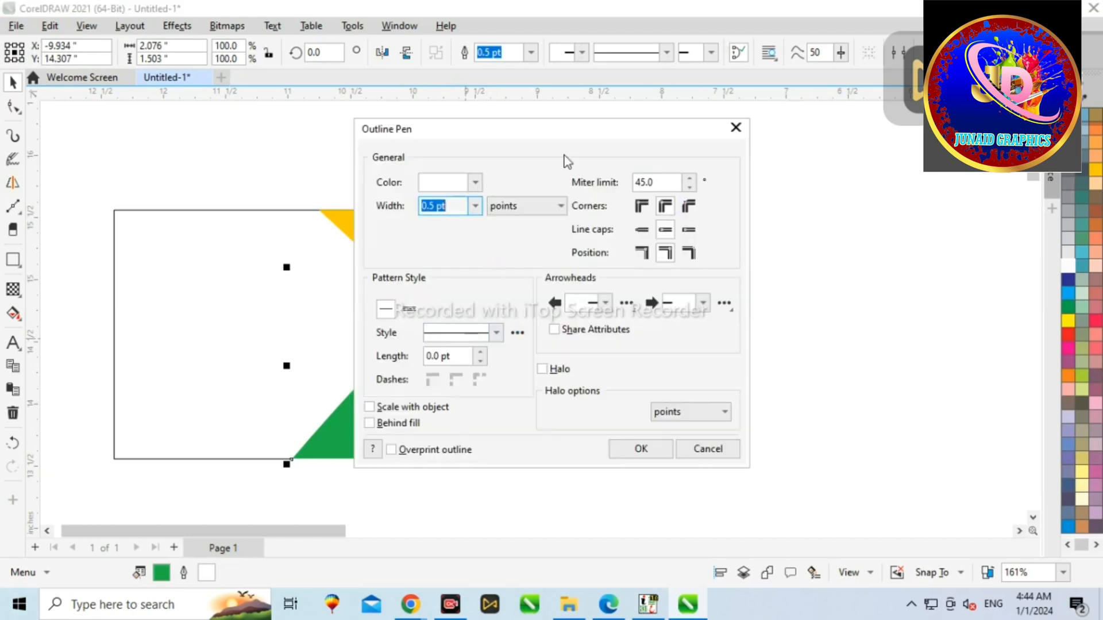
pyautogui.click(369, 423)
pyautogui.click(369, 406)
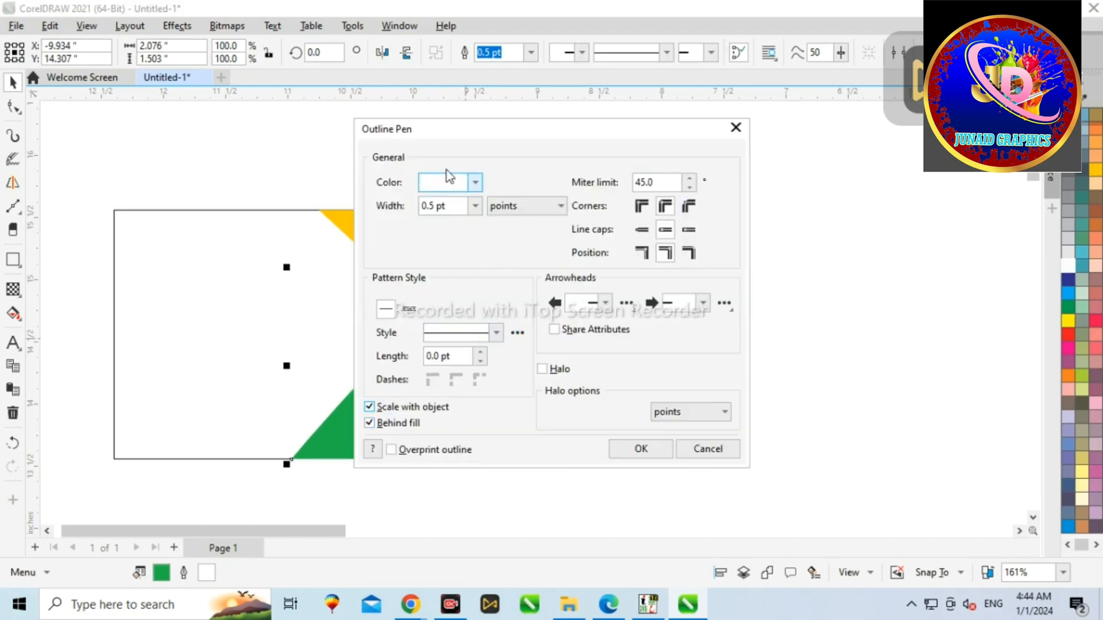
pyautogui.moveTo(454, 139); pyautogui.dragTo(710, 131)
pyautogui.click(731, 198)
pyautogui.click(695, 313)
pyautogui.click(731, 197)
pyautogui.click(689, 315)
pyautogui.click(898, 441)
pyautogui.scroll(2, 424, 319)
pyautogui.scroll(-3, 474, 273)
pyautogui.click(557, 228)
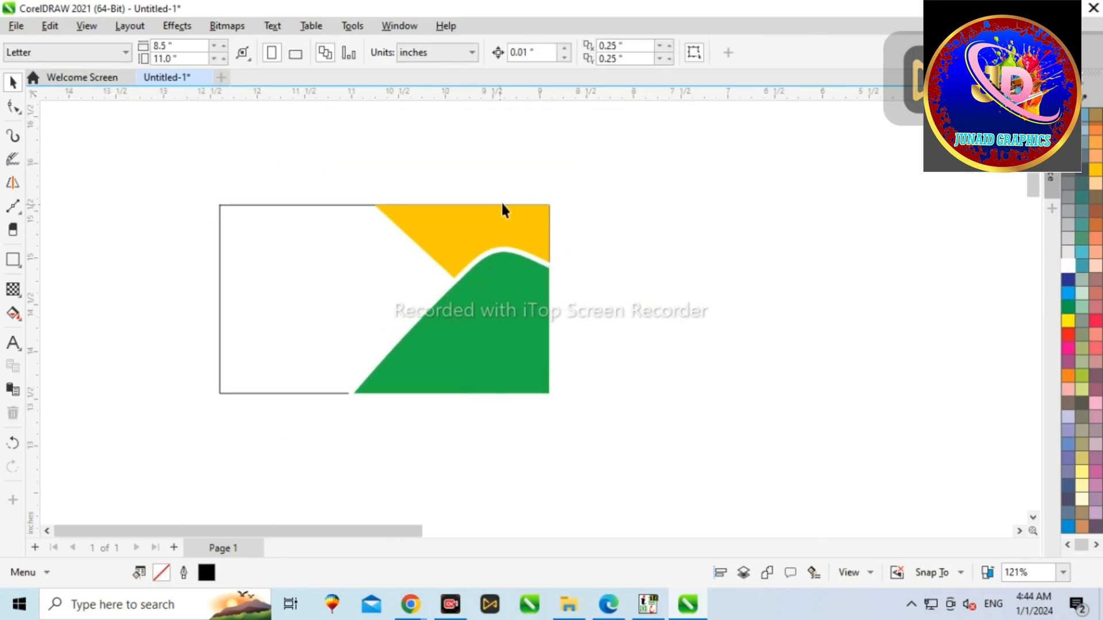
# Step: Draw a triangle from the card's bottom edge to its right edge over the green shape
pyautogui.click(7, 208)
pyautogui.click(317, 393)
pyautogui.click(546, 396)
pyautogui.click(548, 243)
pyautogui.click(317, 394)
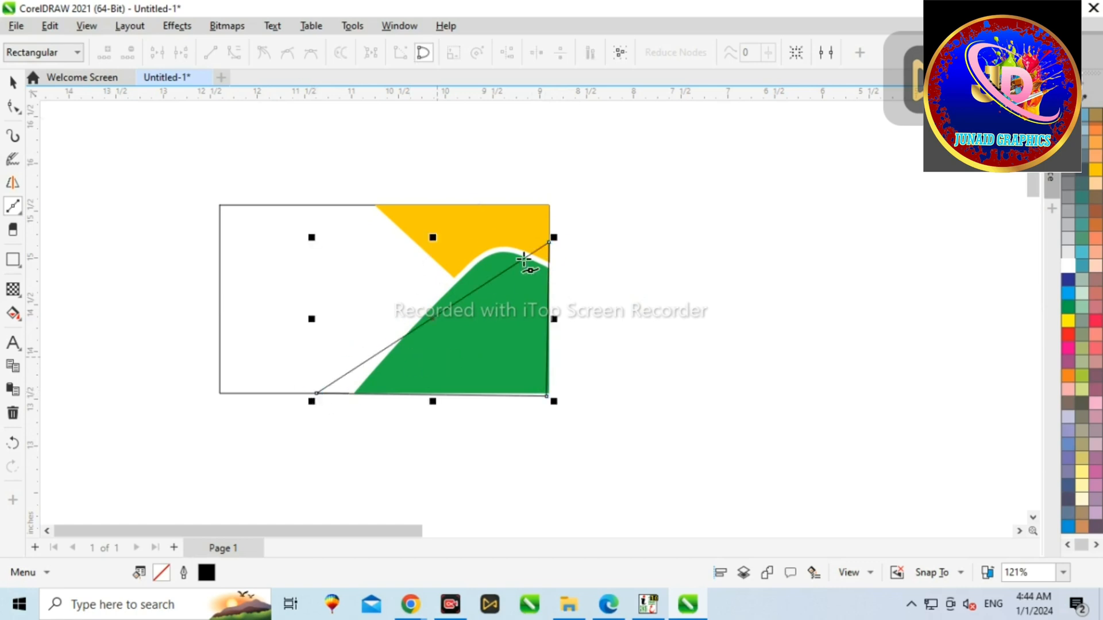
pyautogui.moveTo(633, 172); pyautogui.dragTo(632, 271)
pyautogui.click(657, 261)
pyautogui.press('Delete')
pyautogui.press('space')
pyautogui.click(547, 276)
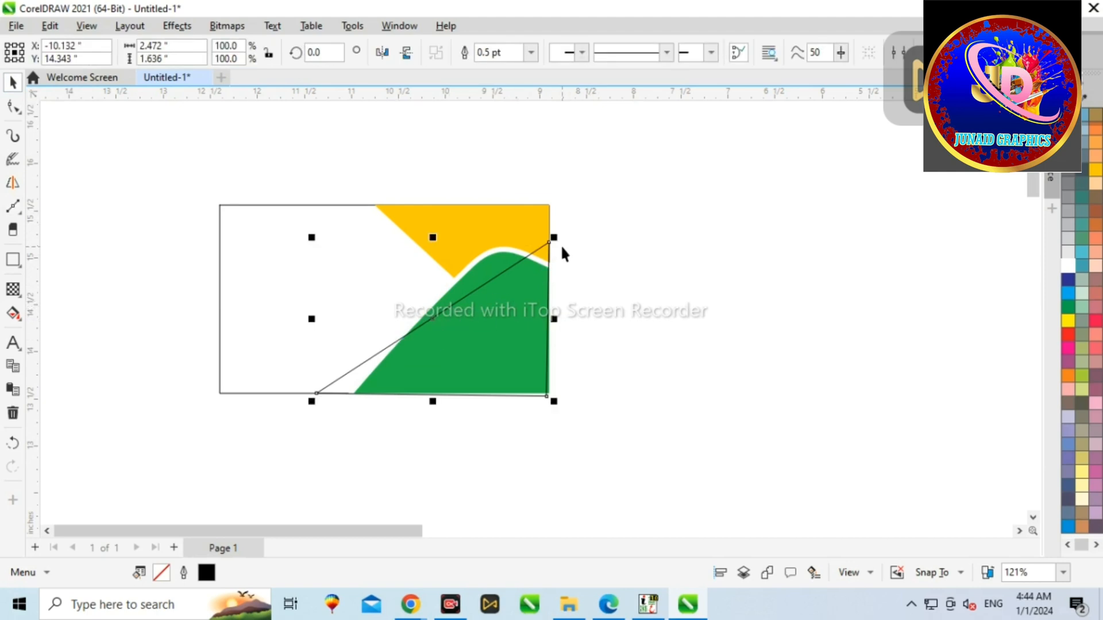
# Step: Reposition the triangle's bottom-left node by nudging it
pyautogui.click(13, 106)
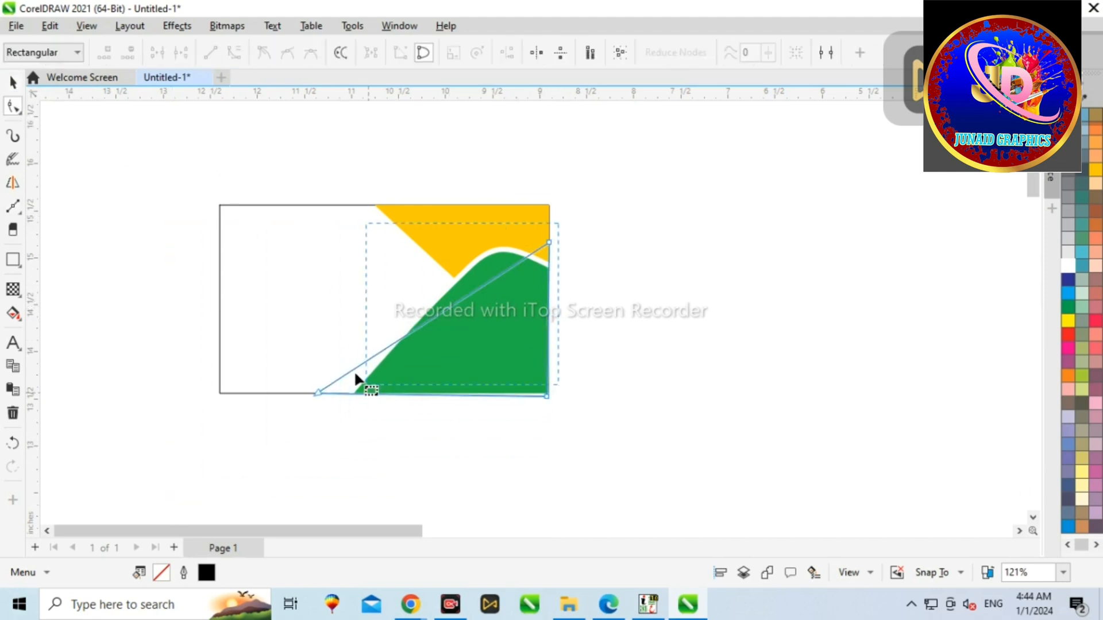
pyautogui.moveTo(272, 406); pyautogui.dragTo(274, 392)
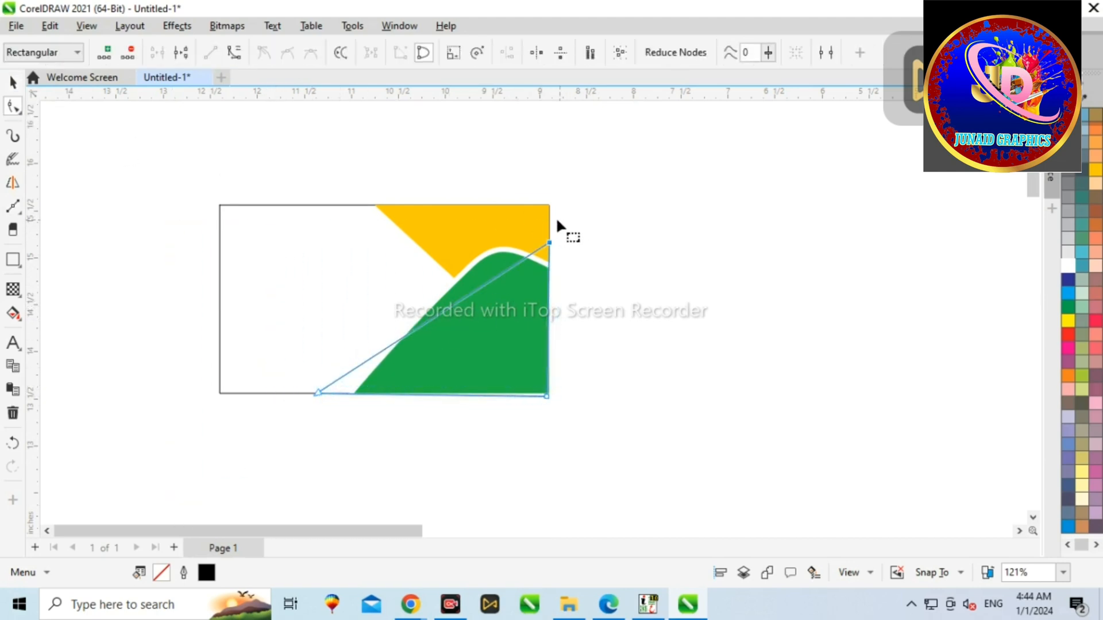
pyautogui.press('Up')
pyautogui.press('Up')
pyautogui.press('Up')
pyautogui.press('Up')
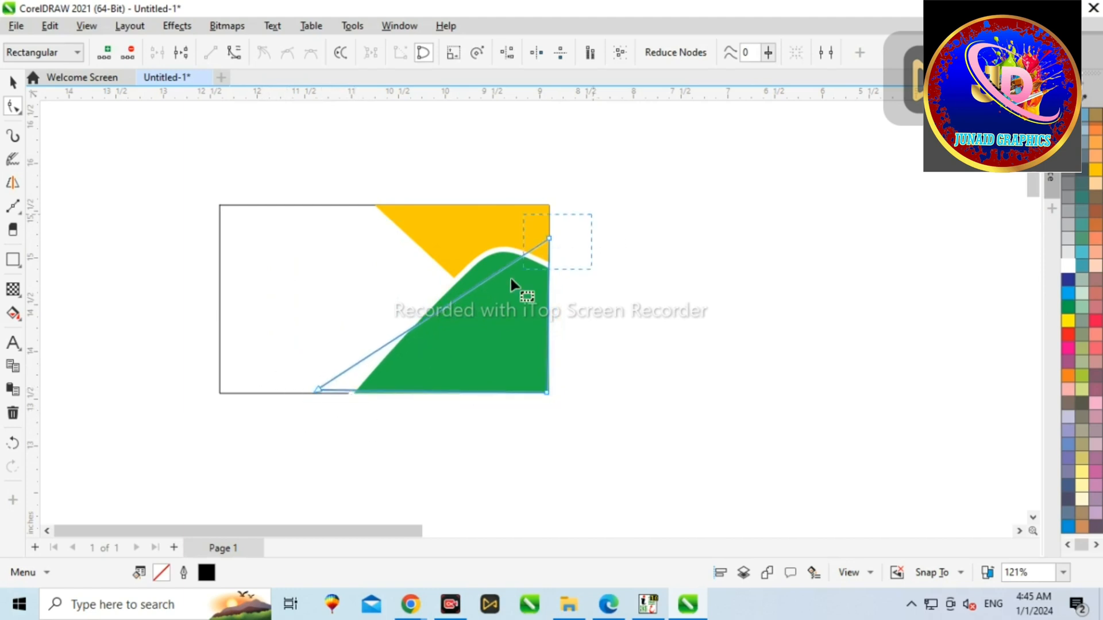
pyautogui.click(318, 389)
pyautogui.press('Up')
pyautogui.press('Up')
pyautogui.press('Up')
pyautogui.press('Up')
# Step: Nudge the triangle's top-right node up and to the left
pyautogui.press('Up')
pyautogui.press('Up')
pyautogui.press('Up')
pyautogui.press('Up')
pyautogui.press('Up')
pyautogui.press('Left')
pyautogui.press('Down')
pyautogui.press('Down')
pyautogui.press('Down')
pyautogui.press('Down')
pyautogui.press('Down')
pyautogui.press('Down')
pyautogui.press('Down')
pyautogui.press('Down')
pyautogui.press('Down')
pyautogui.press('Down')
pyautogui.press('Down')
pyautogui.press('Down')
pyautogui.press('Down')
pyautogui.moveTo(555, 227); pyautogui.dragTo(517, 279)
pyautogui.press('Up')
pyautogui.press('Up')
pyautogui.press('Up')
pyautogui.press('Up')
pyautogui.press('Up')
pyautogui.press('Up')
pyautogui.press('Up')
pyautogui.press('Up')
pyautogui.press('Up')
pyautogui.press('Up')
pyautogui.press('Up')
pyautogui.press('Up')
pyautogui.press('Up')
pyautogui.press('Up')
pyautogui.press('Up')
pyautogui.press('Up')
pyautogui.press('Up')
pyautogui.press('Up')
pyautogui.press('Up')
pyautogui.press('Up')
pyautogui.press('Up')
pyautogui.press('Up')
pyautogui.press('Up')
pyautogui.press('Up')
pyautogui.press('Up')
pyautogui.press('Left')
pyautogui.press('Left')
pyautogui.moveTo(549, 217)
pyautogui.mouseDown()
pyautogui.moveTo(551, 240)
pyautogui.moveTo(545, 234)
pyautogui.mouseUp()
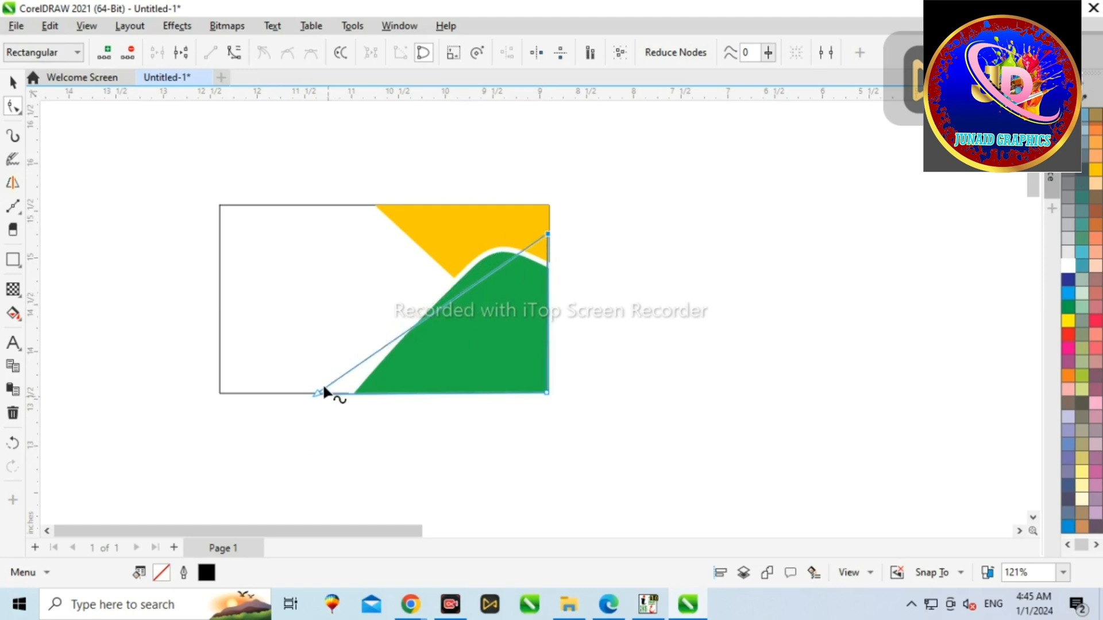
# Step: Drag the triangle's bottom-left node left and align it onto the card's bottom edge
pyautogui.moveTo(318, 394); pyautogui.dragTo(283, 393)
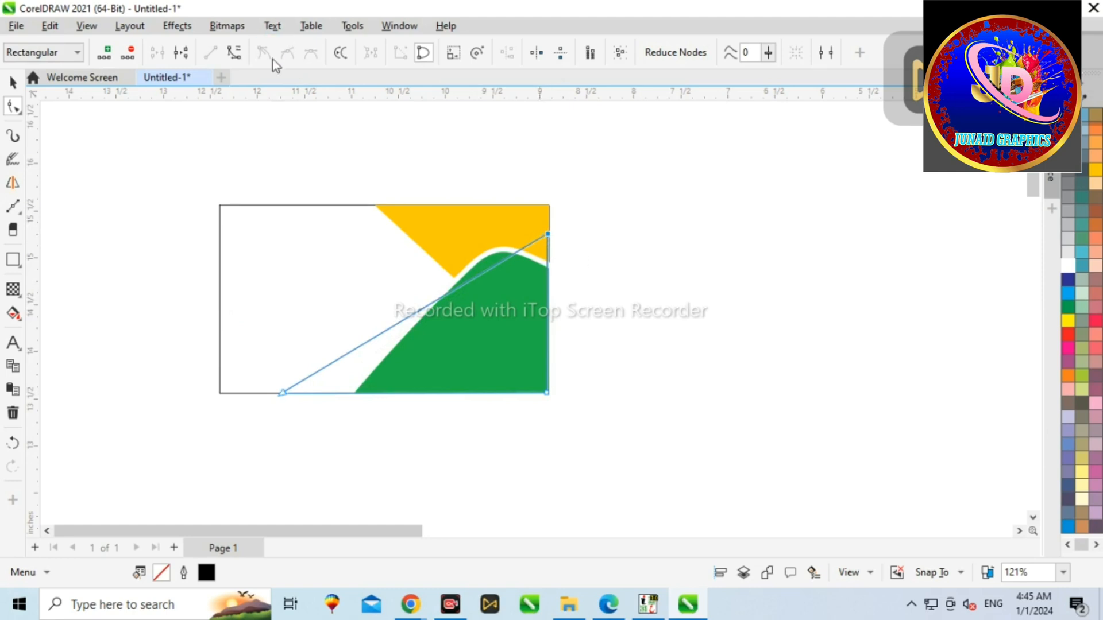
pyautogui.scroll(2, 480, 238)
pyautogui.moveTo(592, 242); pyautogui.dragTo(615, 242)
pyautogui.scroll(-3, 612, 240)
pyautogui.scroll(9, 420, 351)
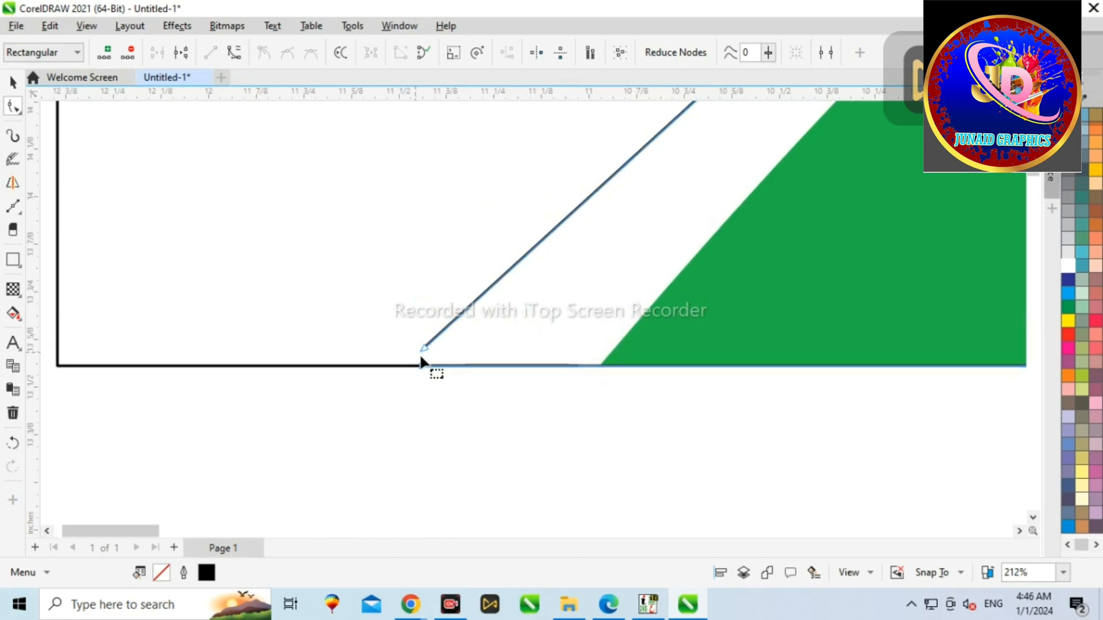
pyautogui.moveTo(422, 327); pyautogui.dragTo(377, 396)
pyautogui.scroll(-2, 376, 395)
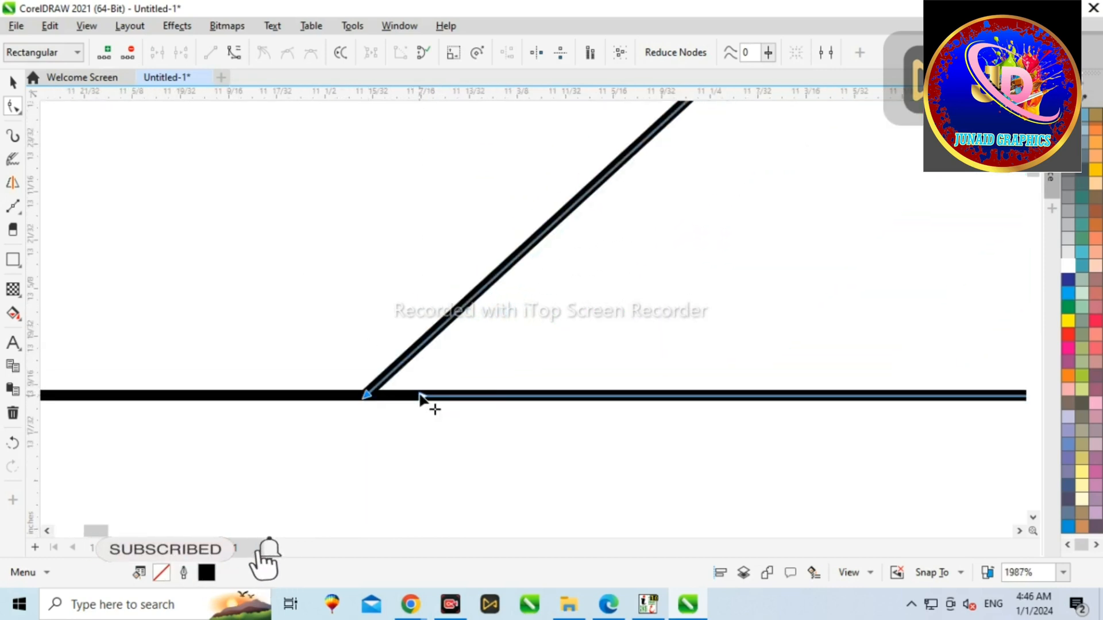
pyautogui.scroll(-6, 382, 386)
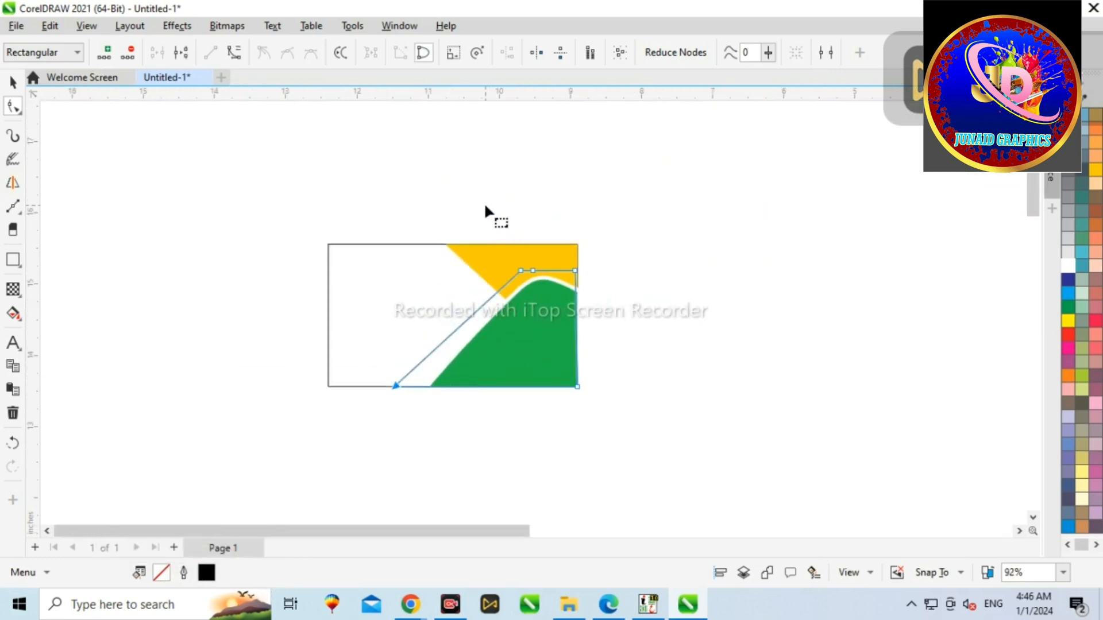
# Step: Fill the card's background rectangle with blue
pyautogui.click(464, 274)
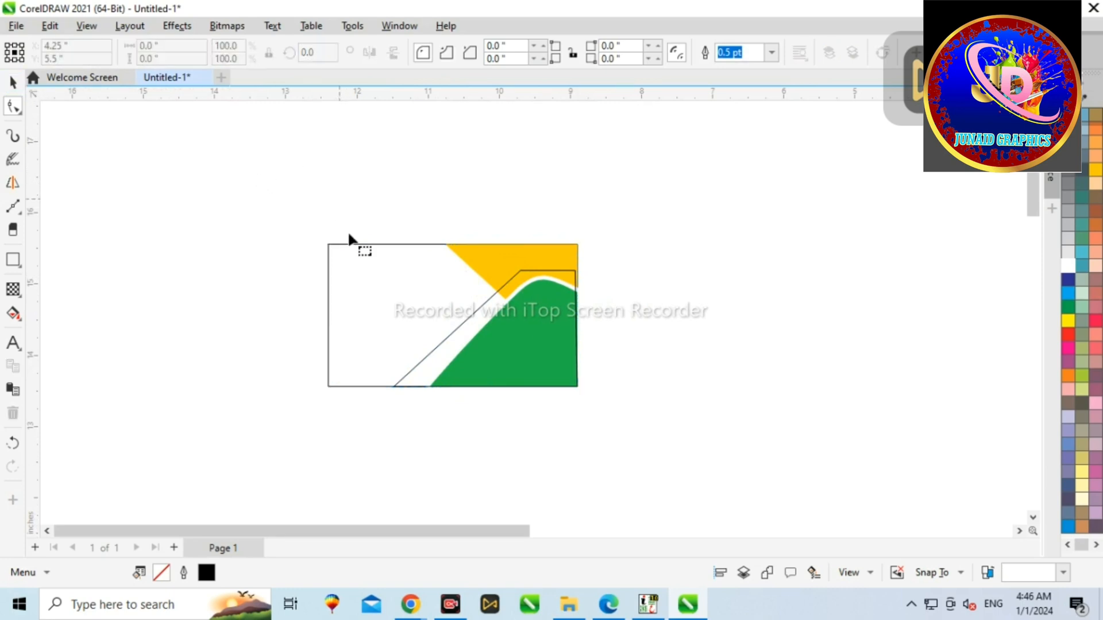
pyautogui.press('space')
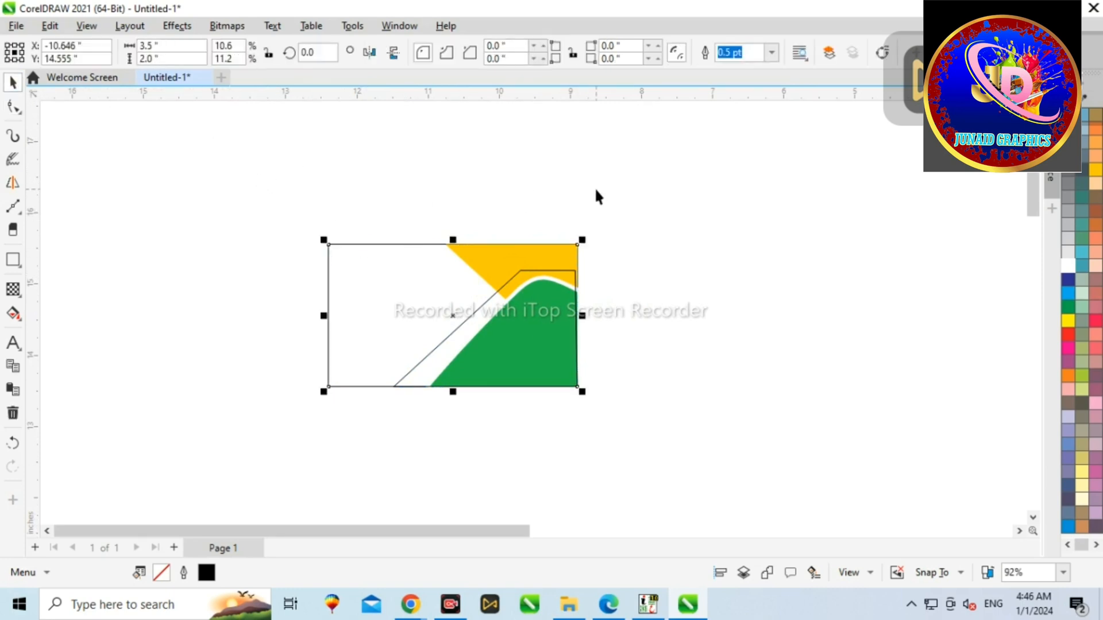
pyautogui.click(1068, 293)
# Step: Fill the flat-topped outline shape with light teal
pyautogui.scroll(2, 492, 295)
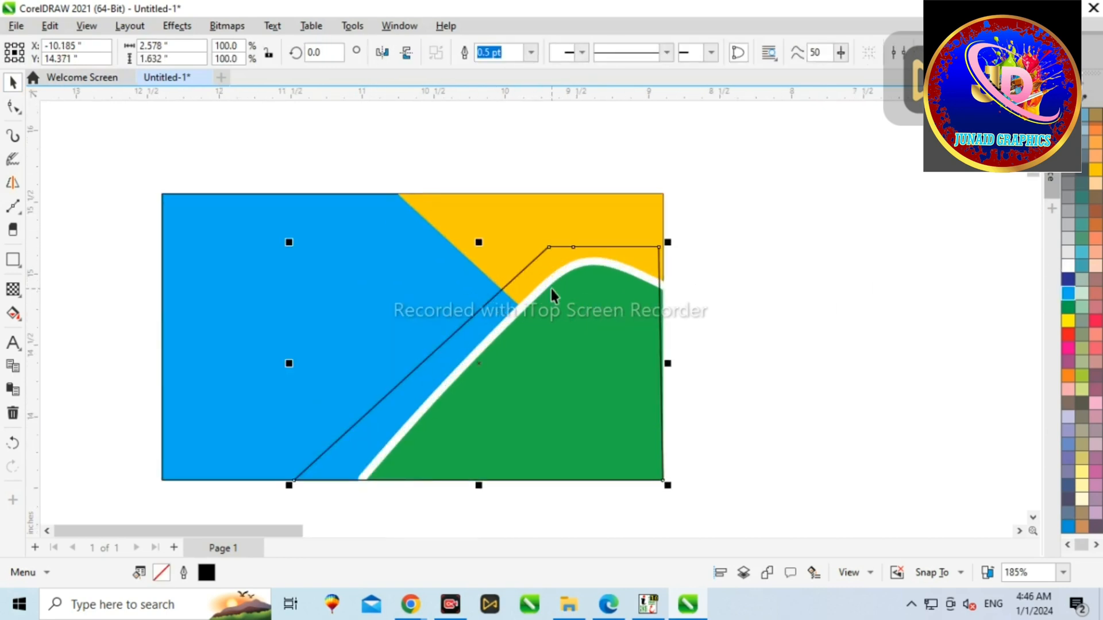
pyautogui.scroll(5, 733, 274)
pyautogui.press('space')
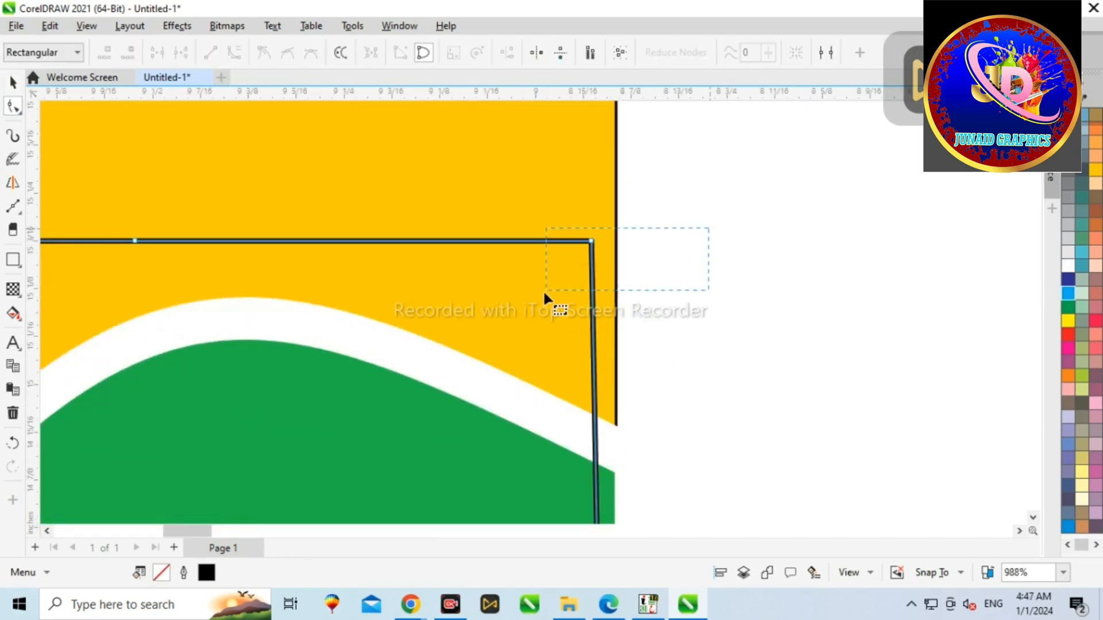
pyautogui.scroll(-6, 750, 226)
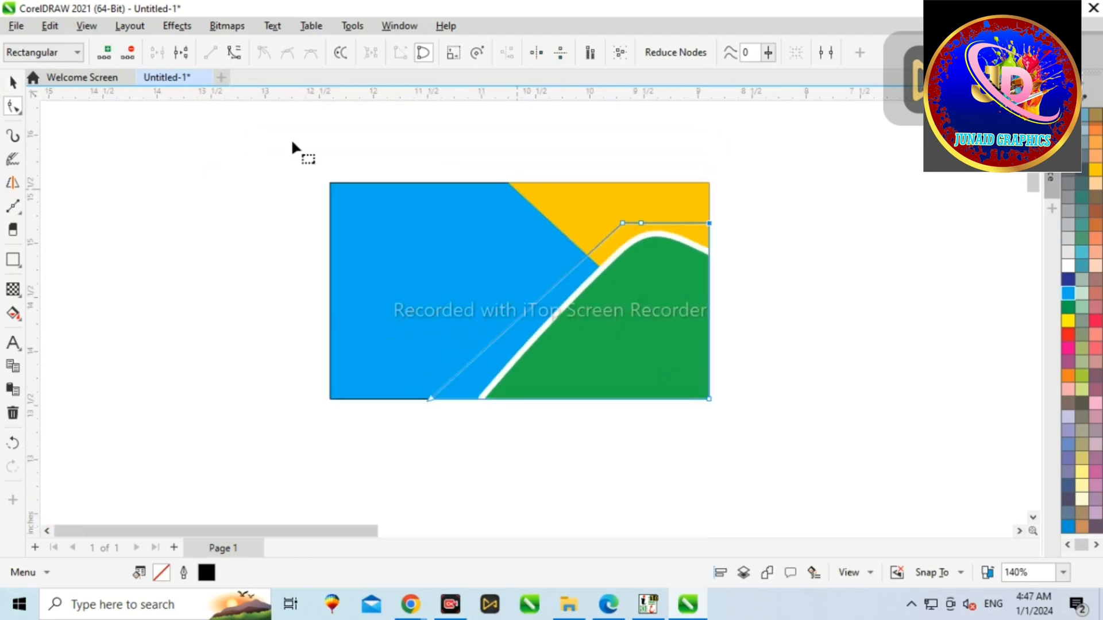
pyautogui.press('space')
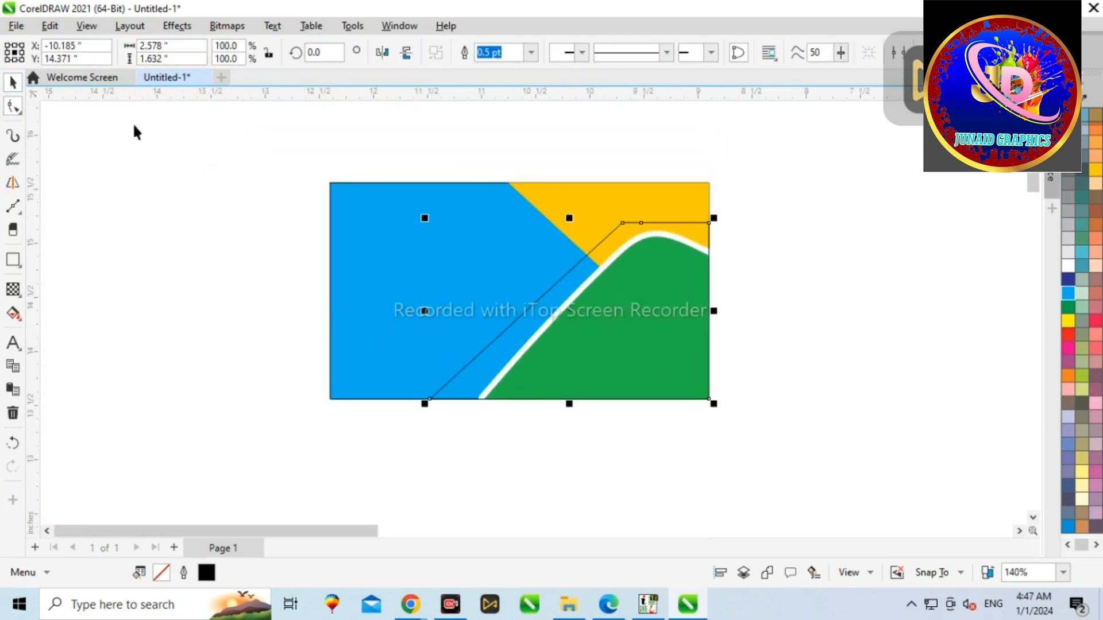
pyautogui.click(1082, 253)
pyautogui.click(783, 211)
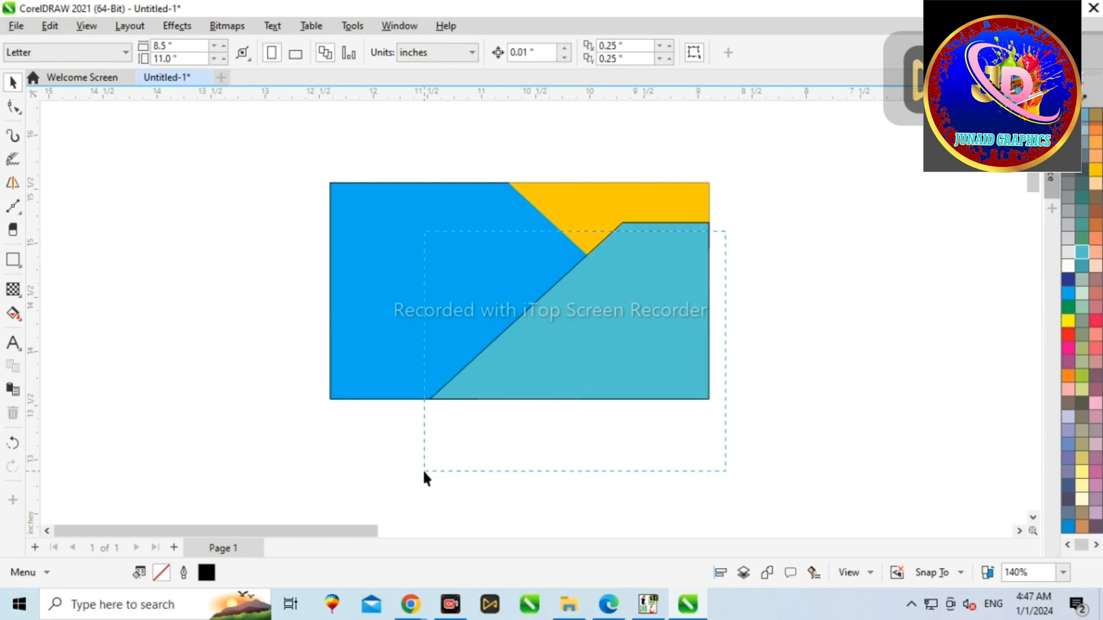
# Step: Bring the green curved shape to the front of the stack
pyautogui.moveTo(424, 472); pyautogui.dragTo(424, 473)
pyautogui.hotkey('shift', 'pageup')
pyautogui.click(524, 448)
# Step: Remove the outline from the light teal shape
pyautogui.click(580, 272)
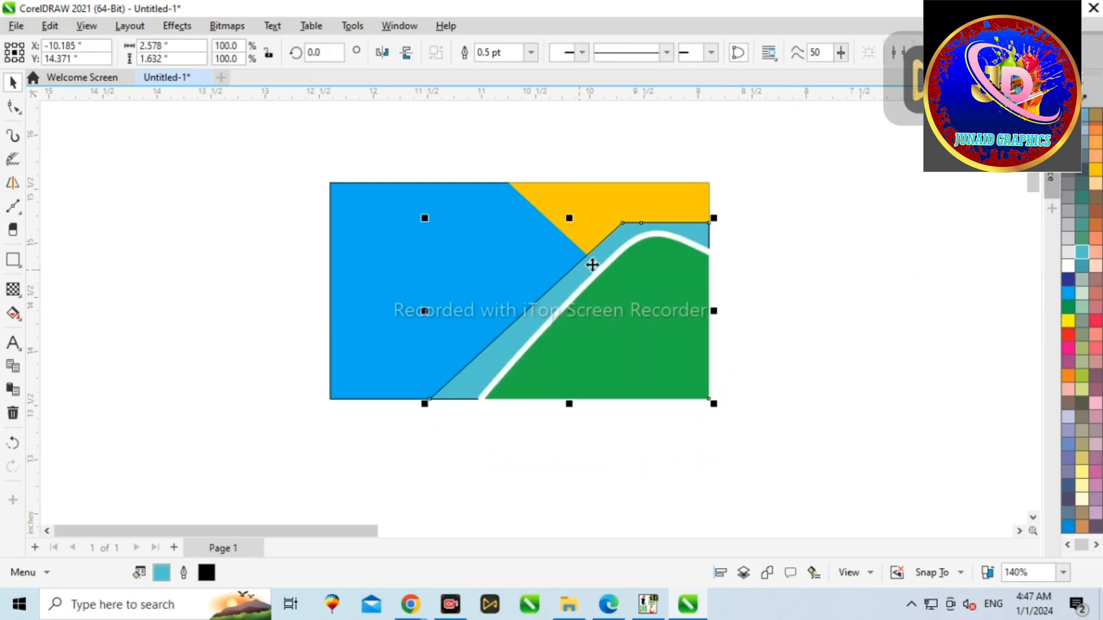
pyautogui.rightClick(1068, 115)
pyautogui.click(1069, 123)
# Step: Select the yellow triangle and bring it to the front
pyautogui.click(732, 233)
pyautogui.click(706, 235)
pyautogui.click(681, 207)
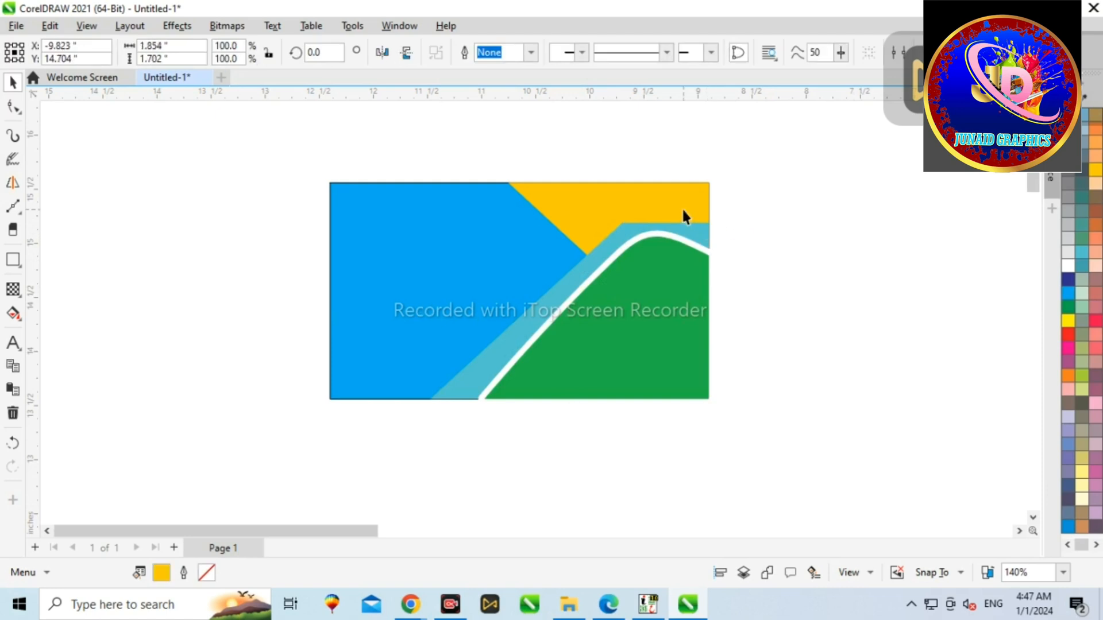
pyautogui.hotkey('shift', 'pageup')
pyautogui.click(740, 259)
pyautogui.scroll(2, 612, 277)
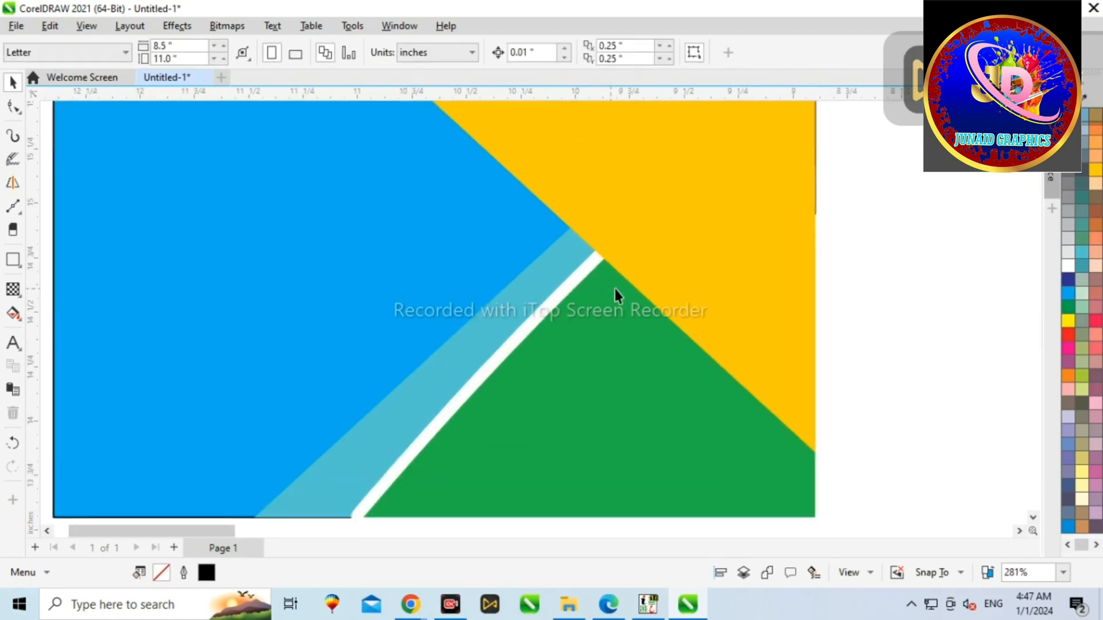
pyautogui.scroll(-3, 610, 287)
pyautogui.scroll(2, 626, 336)
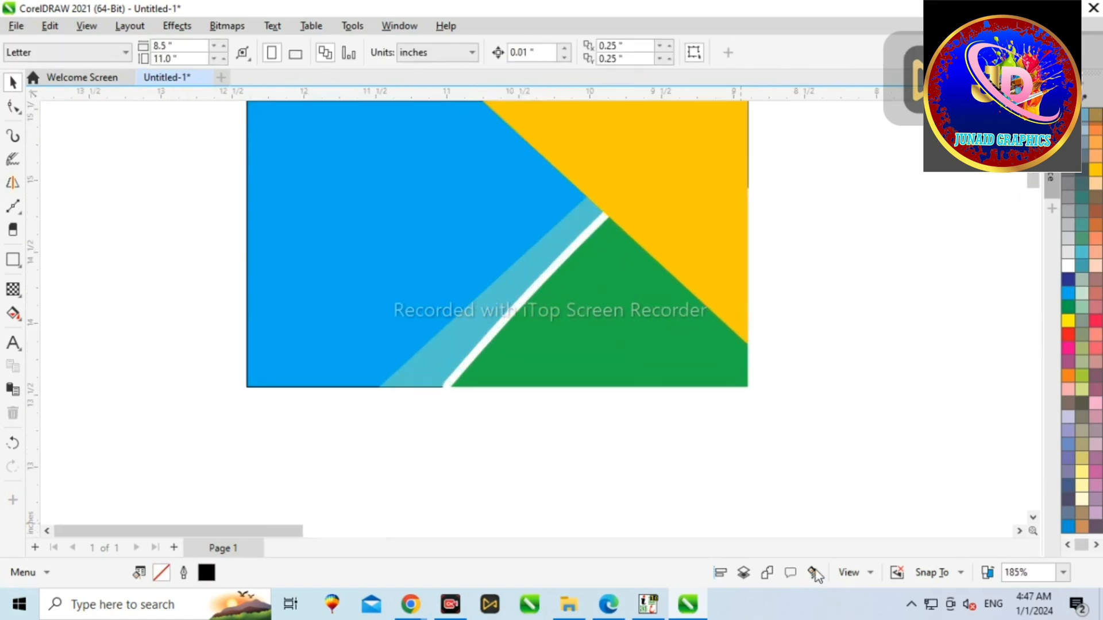
# Step: Bring the green curved shape back in front of the yellow triangle
pyautogui.click(701, 357)
pyautogui.hotkey('shift', 'pageup')
pyautogui.click(814, 489)
pyautogui.scroll(-2, 787, 430)
pyautogui.scroll(1, 714, 245)
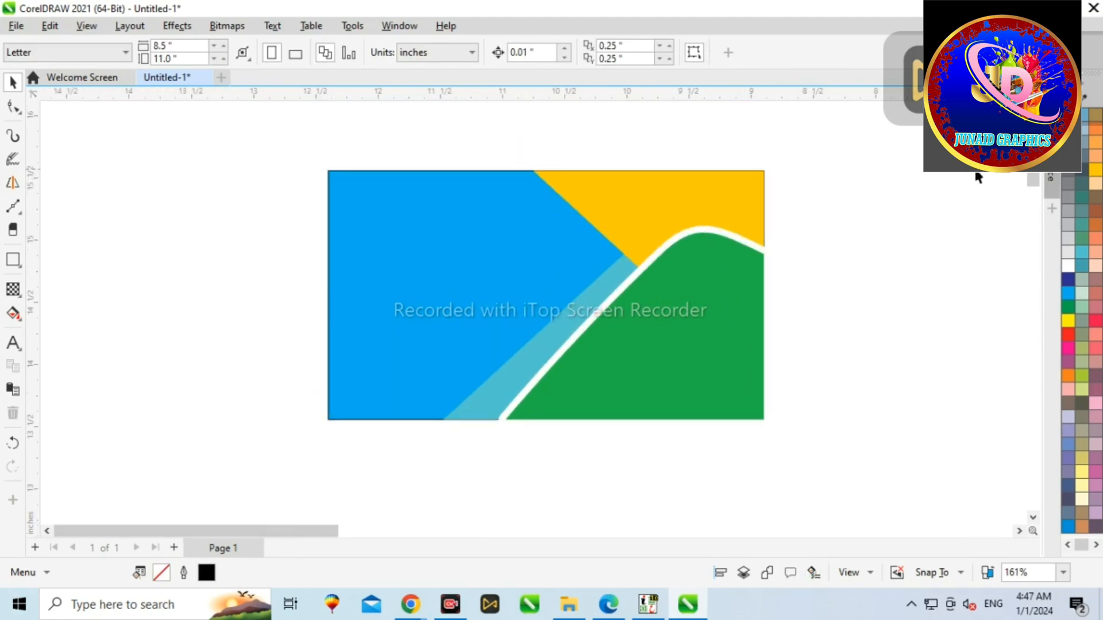
# Step: Adjust the teal shape's bottom-left edge with the Shape tool so it meets the card's bottom edge
pyautogui.click(532, 339)
pyautogui.scroll(2, 432, 424)
pyautogui.press('F10')
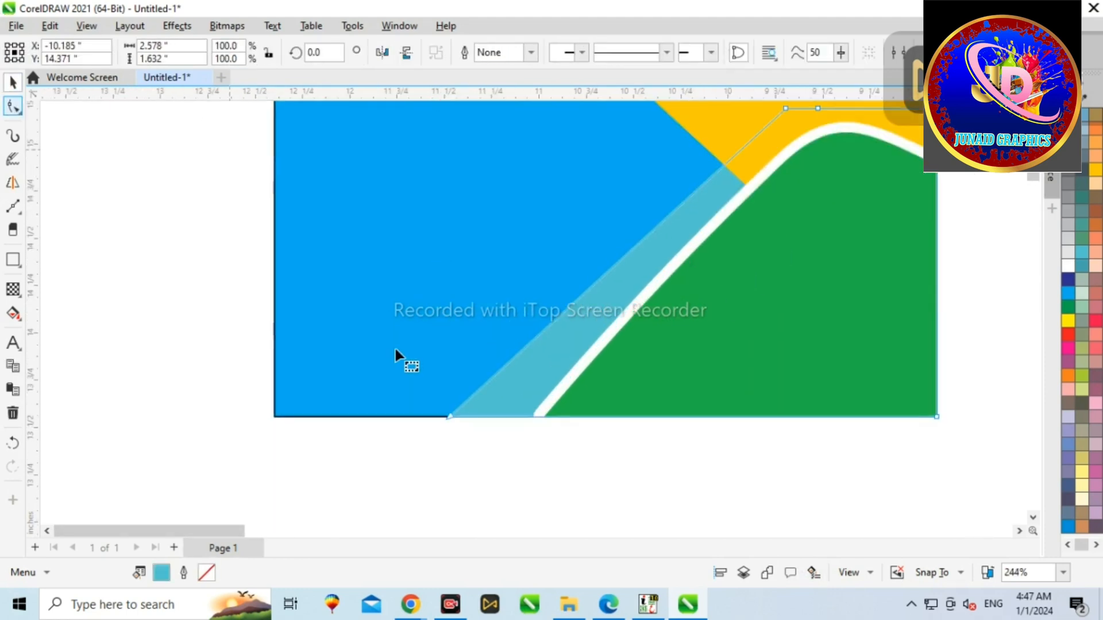
pyautogui.click(451, 416)
pyautogui.scroll(3, 460, 420)
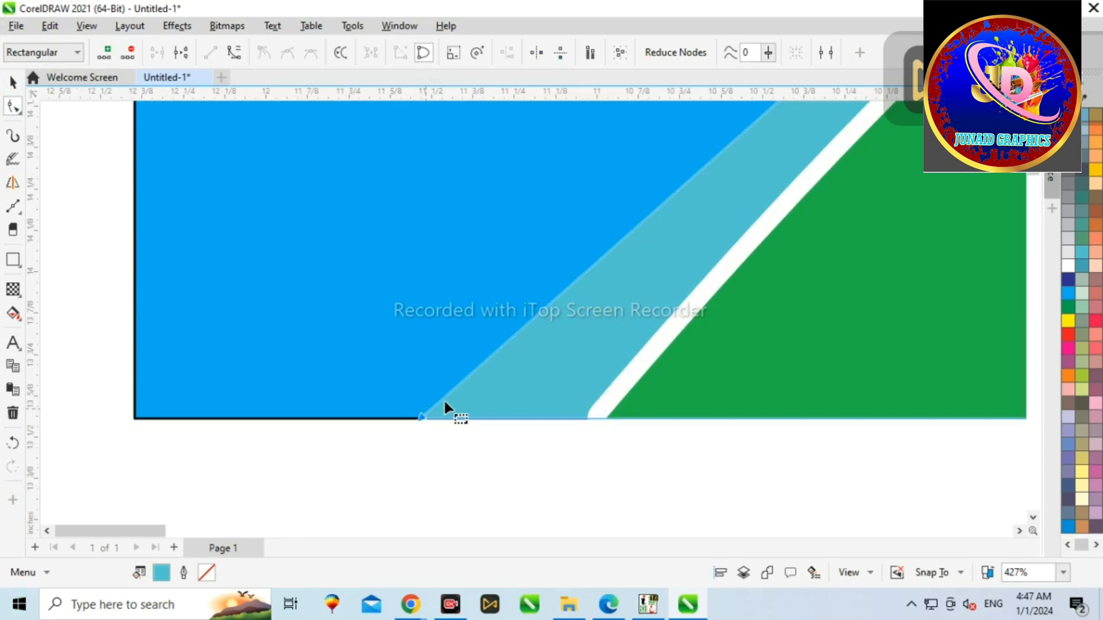
pyautogui.scroll(-7, 439, 406)
pyautogui.scroll(10, 594, 272)
pyautogui.moveTo(594, 298); pyautogui.dragTo(557, 297)
pyautogui.scroll(-8, 563, 305)
pyautogui.scroll(-2, 572, 309)
# Step: Add the text "company name" and "logo" beside the card
pyautogui.click(12, 84)
pyautogui.click(304, 154)
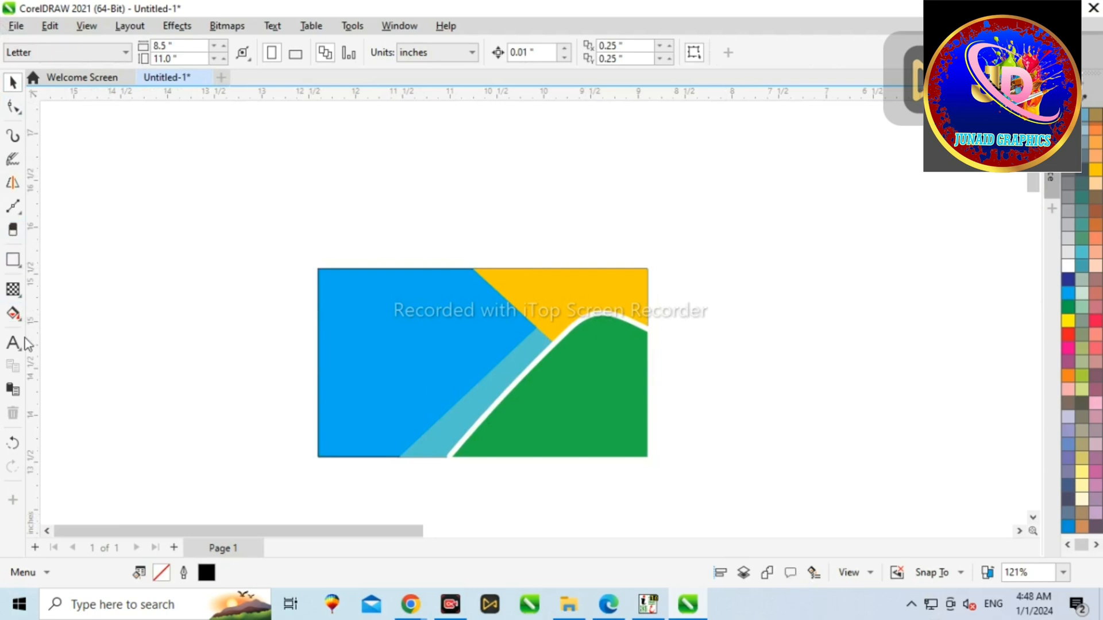
pyautogui.click(705, 310)
pyautogui.write('comp')
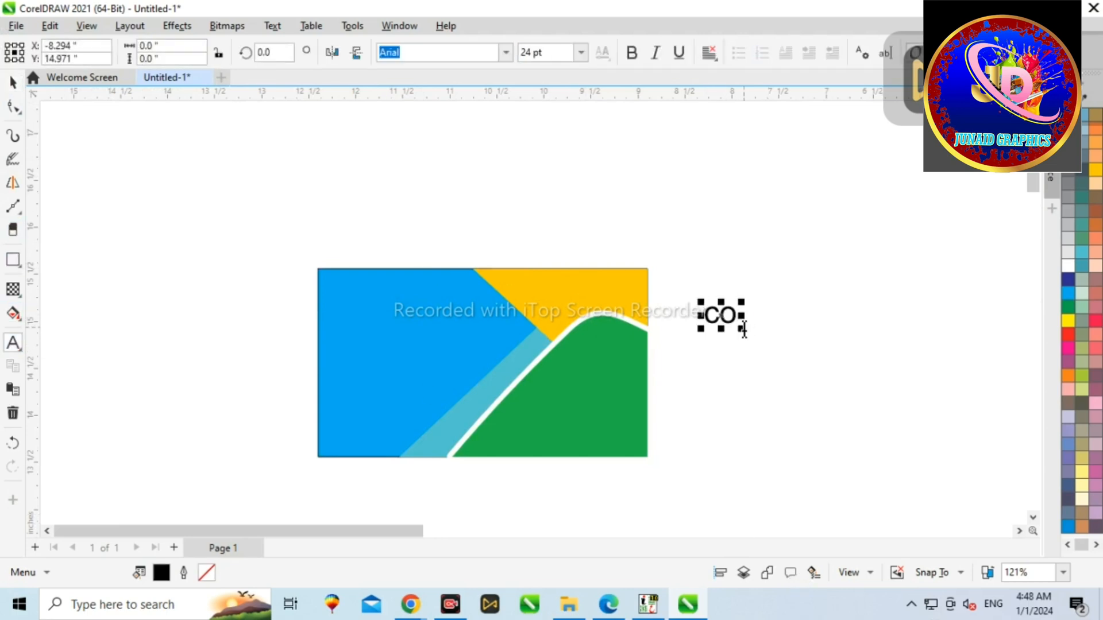
pyautogui.write('ny')
pyautogui.press('BackSpace')
pyautogui.press('BackSpace')
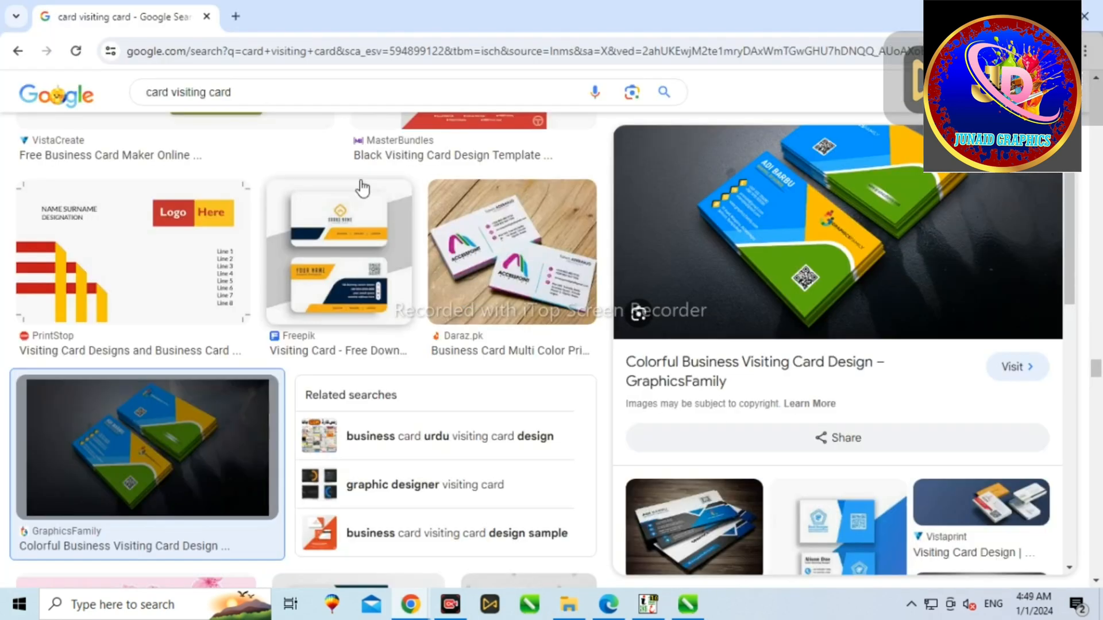
# Step: Switch to the browser and search Google Images for "barcode"
pyautogui.moveTo(236, 96); pyautogui.dragTo(75, 45)
pyautogui.press('BackSpace')
pyautogui.write('barcode')
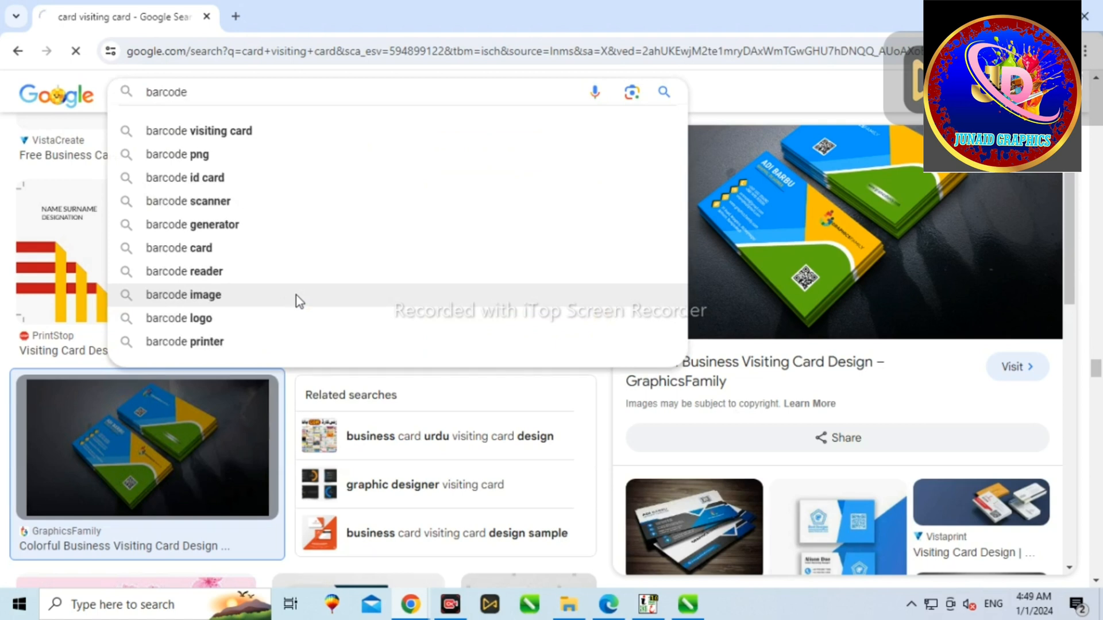
pyautogui.press('Return')
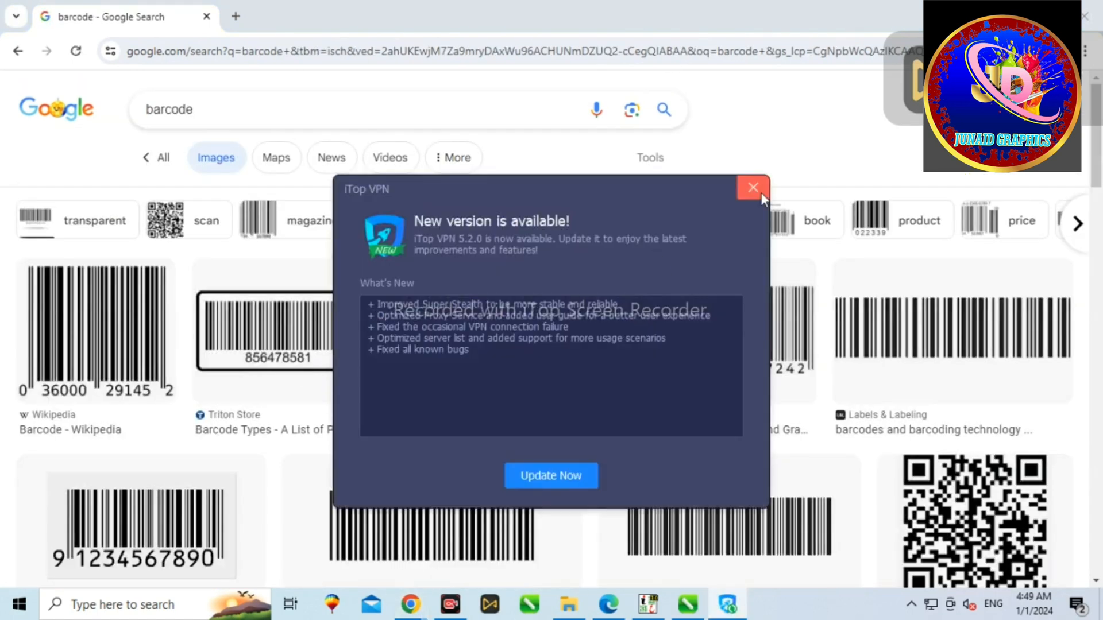
# Step: Dismiss the update pop-up and copy a QR code image from the results
pyautogui.click(761, 195)
pyautogui.scroll(-4, 858, 252)
pyautogui.click(919, 236)
pyautogui.rightClick(815, 307)
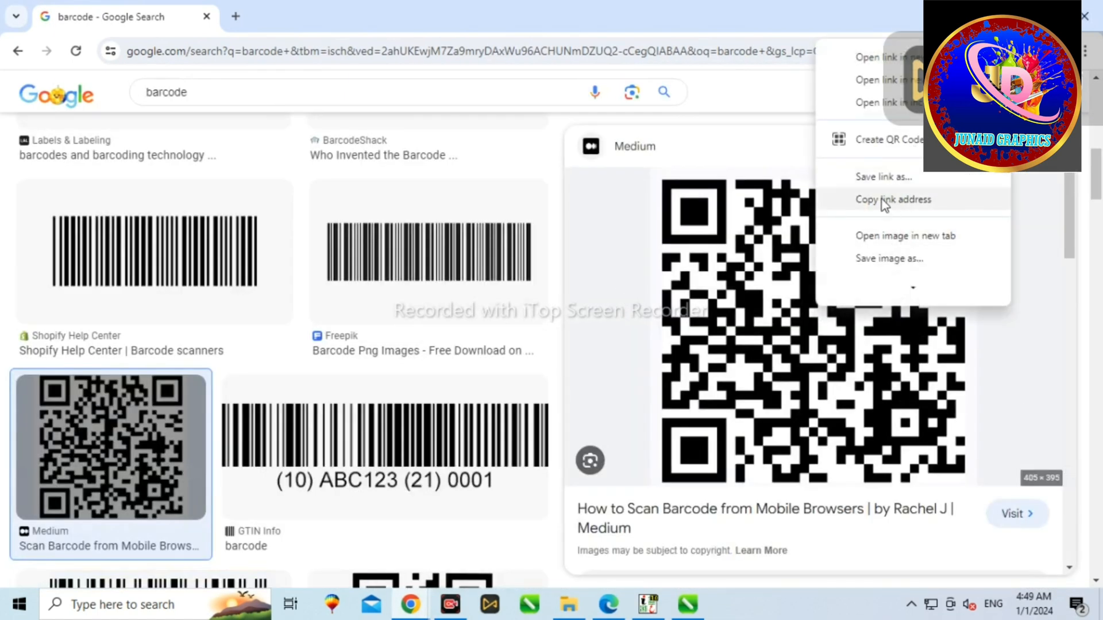
pyautogui.scroll(-3, 873, 207)
pyautogui.click(876, 205)
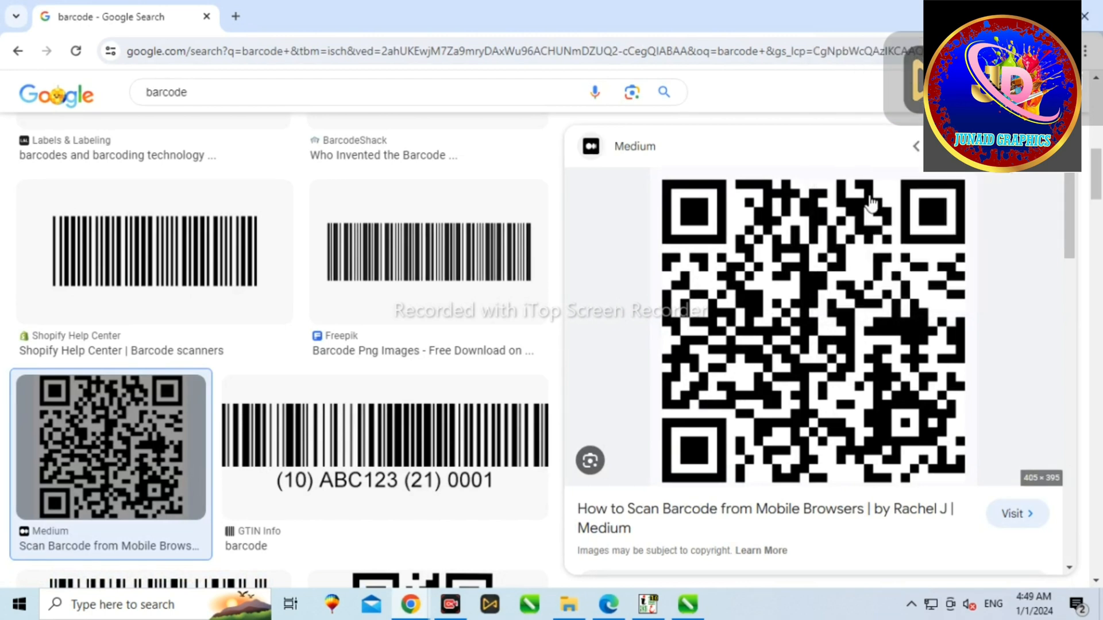
# Step: Return to CorelDRAW, paste the QR code image, scale it down and place it beside the card
pyautogui.click(698, 607)
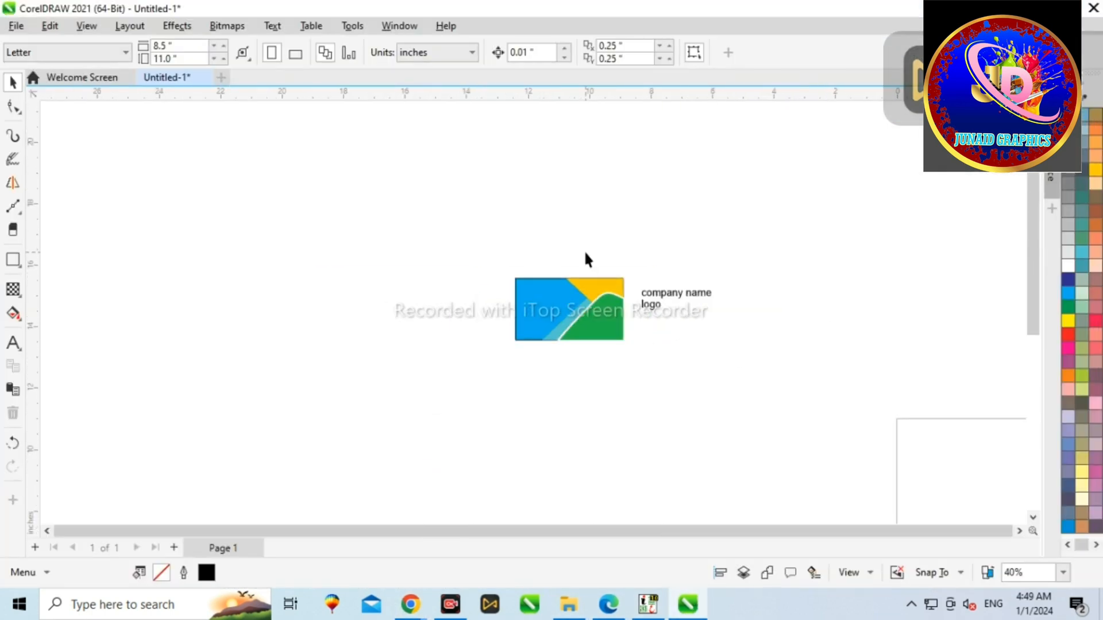
pyautogui.hotkey('ctrl', 'v')
pyautogui.scroll(-2, 678, 330)
pyautogui.scroll(3, 577, 207)
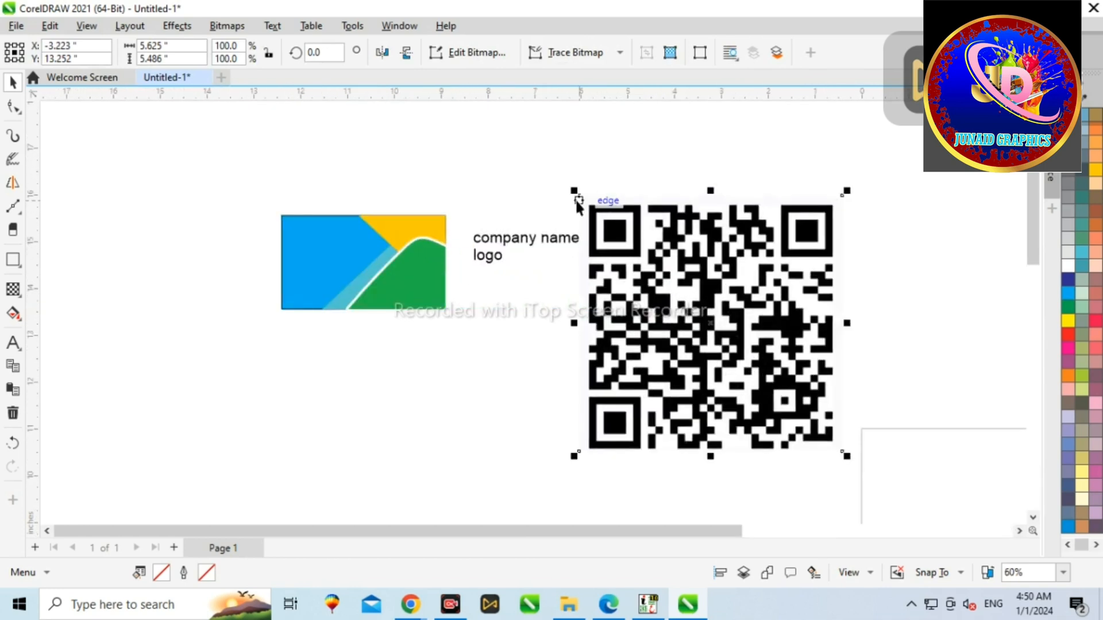
pyautogui.moveTo(574, 191); pyautogui.dragTo(683, 297)
pyautogui.moveTo(711, 324); pyautogui.dragTo(542, 280)
# Step: Add another "logo" text label below the card
pyautogui.click(201, 299)
pyautogui.click(12, 343)
pyautogui.click(316, 386)
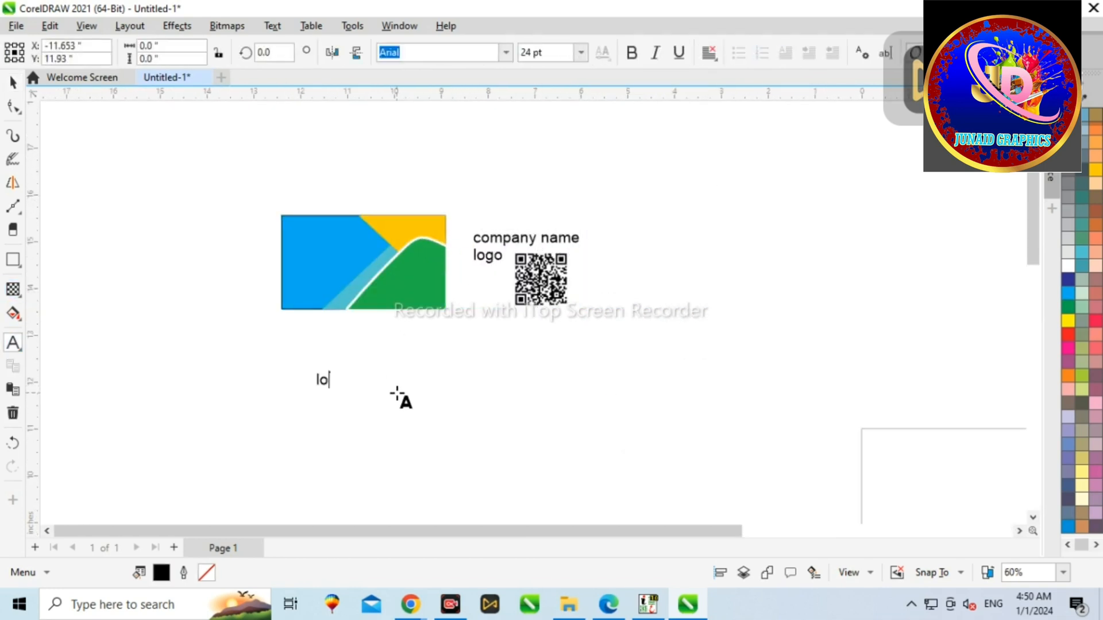
# Step: Bold the company name text and place it across the card's upper-left area, resizing it
pyautogui.click(13, 83)
pyautogui.click(236, 339)
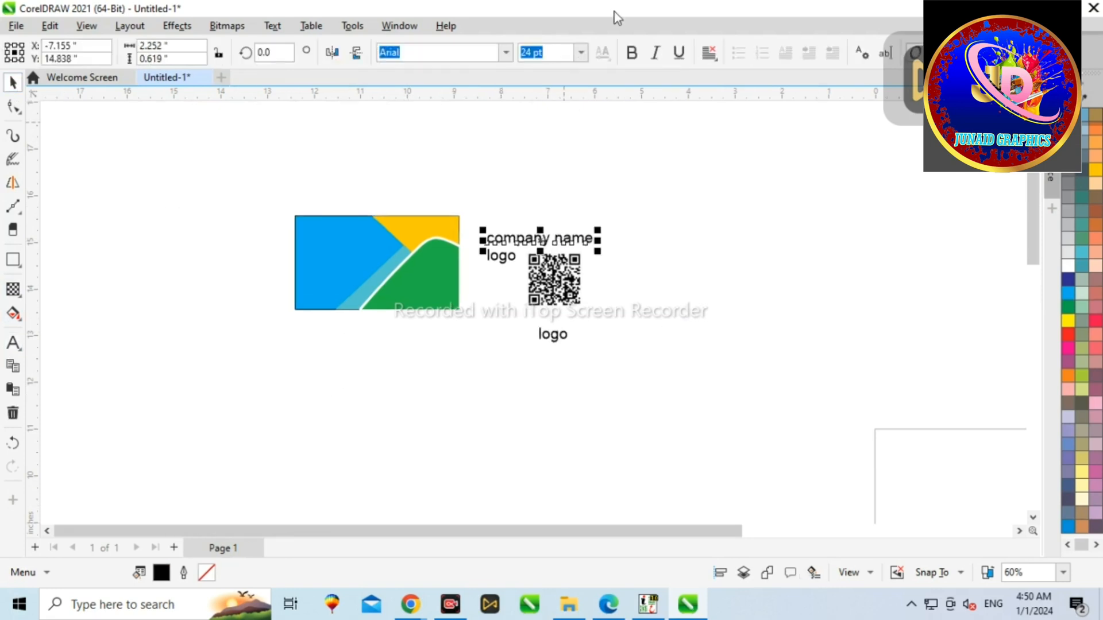
pyautogui.click(632, 52)
pyautogui.moveTo(561, 242); pyautogui.dragTo(377, 248)
pyautogui.scroll(3, 390, 249)
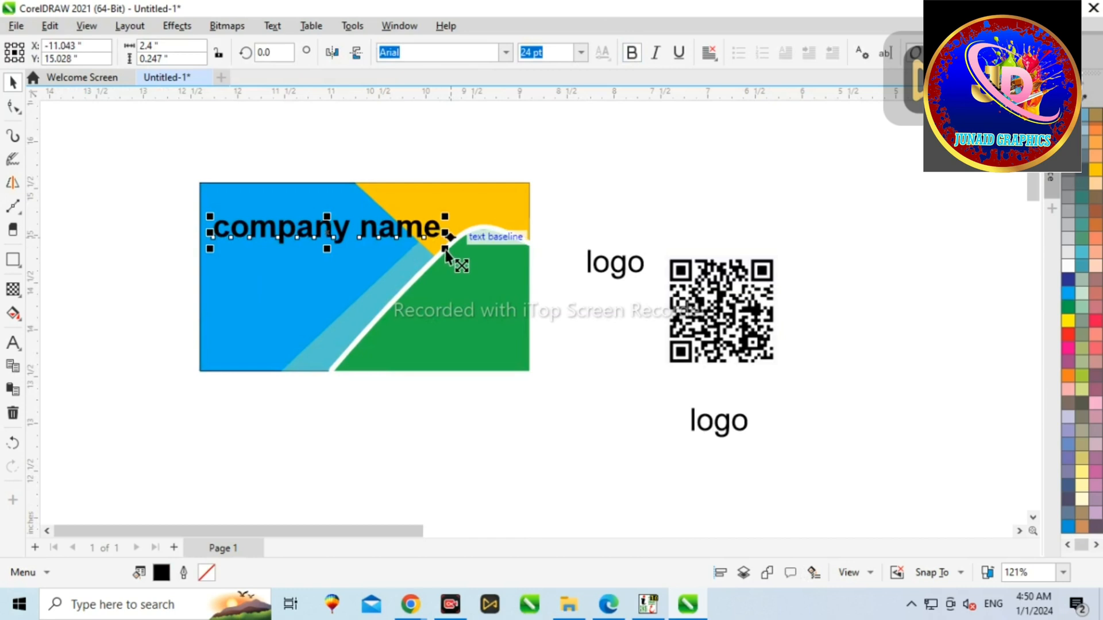
pyautogui.moveTo(446, 250); pyautogui.dragTo(426, 238)
pyautogui.moveTo(292, 226); pyautogui.dragTo(350, 270)
pyautogui.scroll(3, 274, 215)
pyautogui.moveTo(186, 249); pyautogui.dragTo(174, 240)
pyautogui.moveTo(284, 269); pyautogui.dragTo(314, 279)
pyautogui.scroll(-2, 405, 224)
# Step: Move the QR code image onto the card
pyautogui.click(711, 284)
pyautogui.moveTo(711, 284); pyautogui.dragTo(209, 321)
pyautogui.click(711, 289)
pyautogui.click(710, 301)
# Step: Move the logo text onto the card just left of the company name and bold it
pyautogui.click(729, 284)
pyautogui.moveTo(730, 285); pyautogui.dragTo(275, 250)
pyautogui.click(632, 52)
pyautogui.scroll(3, 290, 259)
pyautogui.moveTo(185, 196); pyautogui.dragTo(207, 234)
pyautogui.scroll(2, 270, 235)
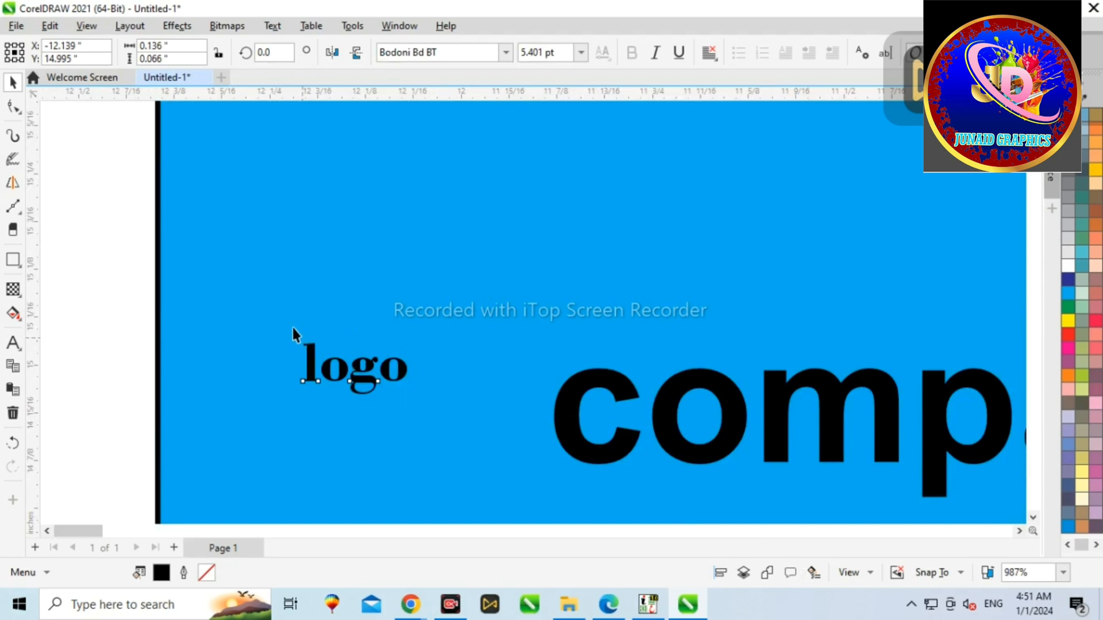
# Step: Enlarge the serif logo text and position it beside the company name
pyautogui.click(342, 374)
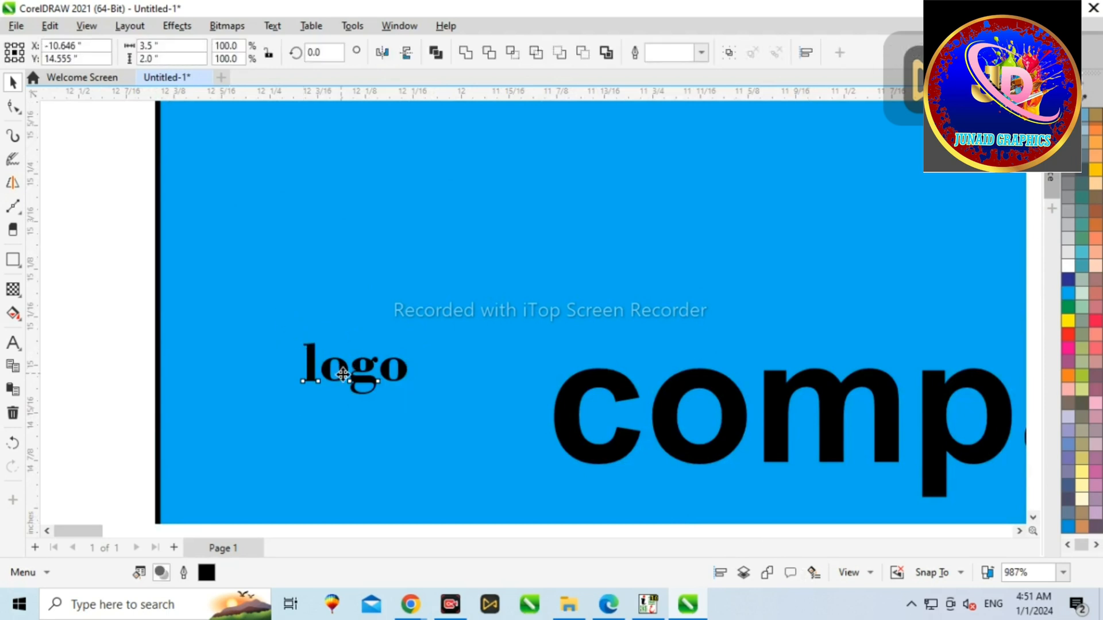
pyautogui.click(311, 355)
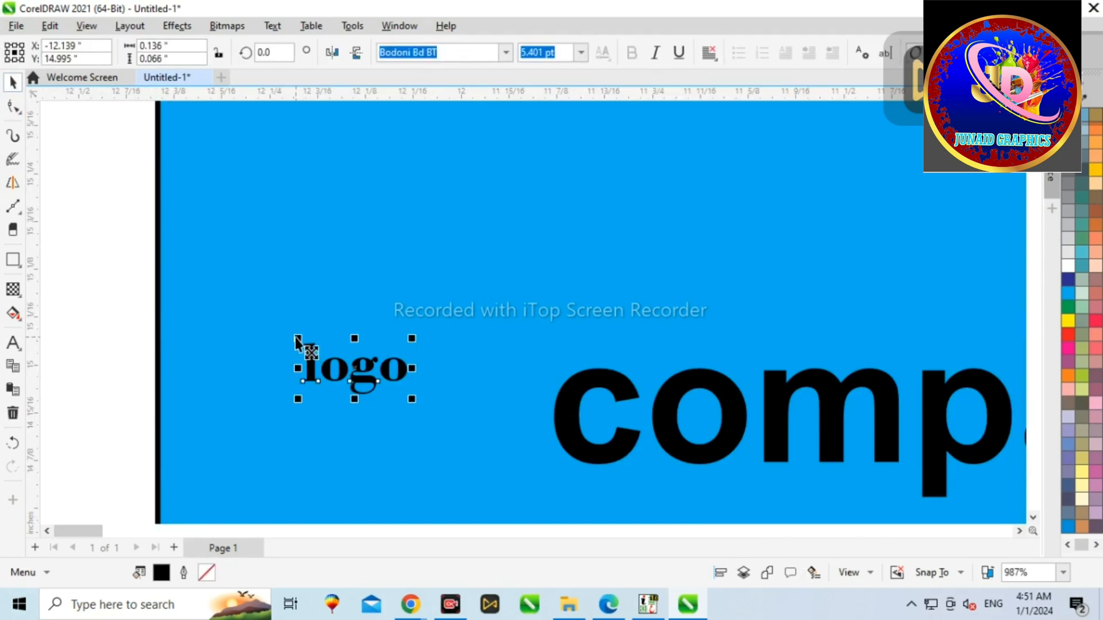
pyautogui.moveTo(298, 340); pyautogui.dragTo(244, 312)
pyautogui.scroll(-9, 356, 253)
pyautogui.moveTo(340, 277); pyautogui.dragTo(316, 268)
pyautogui.moveTo(366, 309); pyautogui.dragTo(366, 311)
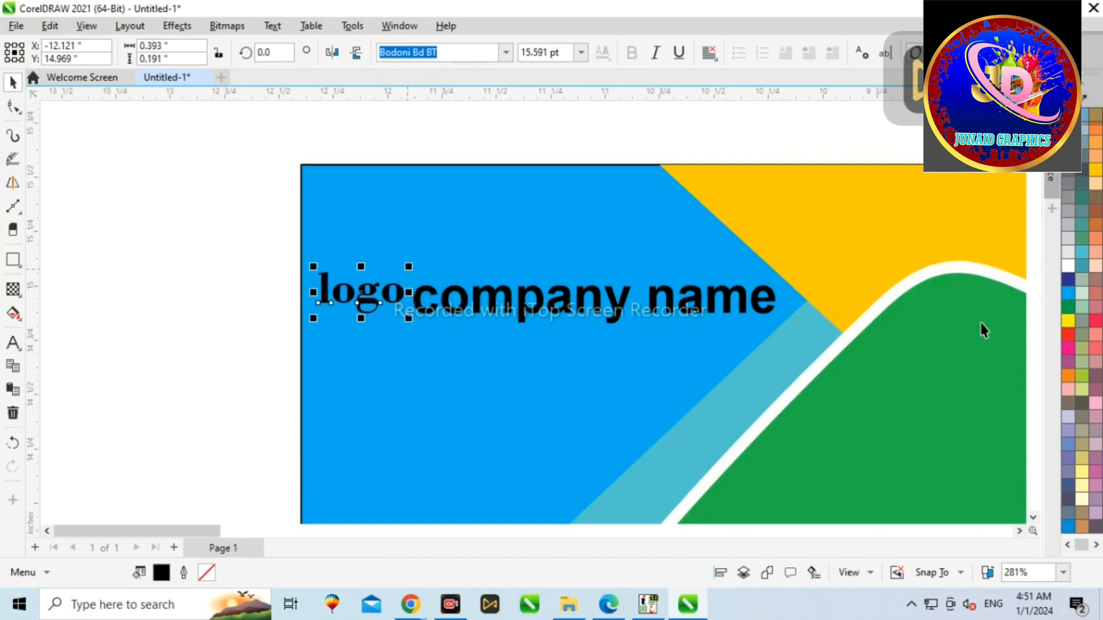
# Step: Color the logo text yellow and the company name dark blue
pyautogui.click(1065, 321)
pyautogui.click(531, 313)
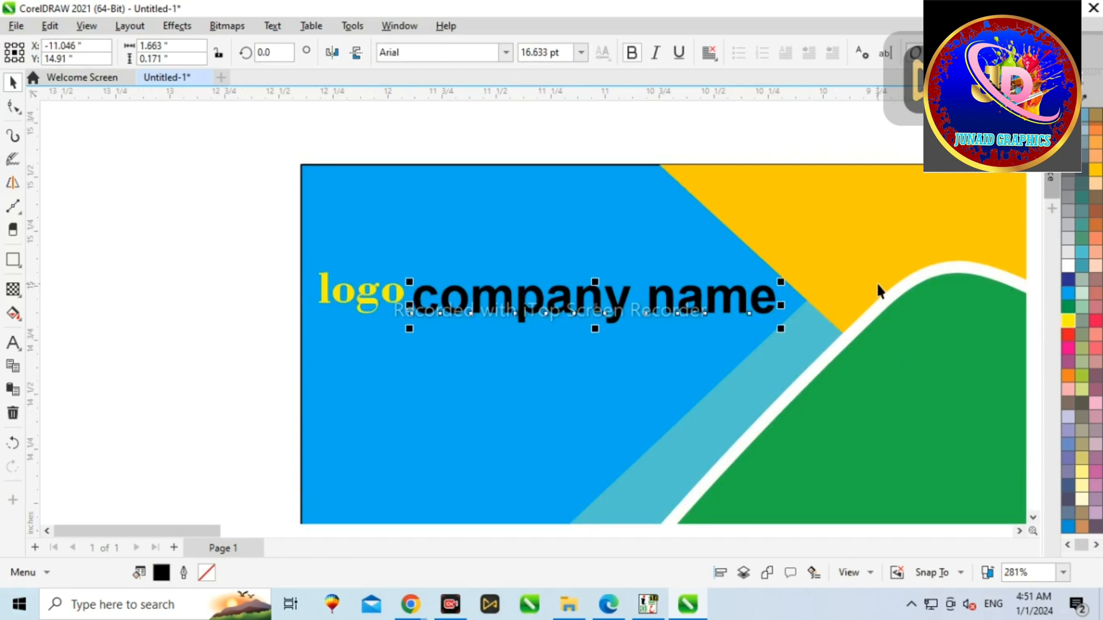
pyautogui.click(1067, 281)
# Step: Resize and reposition the QR code inside the green area at the card's lower right
pyautogui.scroll(-3, 436, 245)
pyautogui.press('Escape')
pyautogui.moveTo(511, 442); pyautogui.dragTo(625, 367)
pyautogui.scroll(2, 615, 358)
pyautogui.moveTo(586, 328); pyautogui.dragTo(582, 320)
pyautogui.moveTo(612, 362); pyautogui.dragTo(649, 320)
# Step: Delete the extra logo text outside the card
pyautogui.scroll(-3, 622, 301)
pyautogui.click(809, 393)
pyautogui.press('Delete')
# Step: Resize the company name text and place it below the logo
pyautogui.scroll(4, 488, 265)
pyautogui.click(465, 257)
pyautogui.moveTo(467, 258); pyautogui.dragTo(512, 231)
pyautogui.click(589, 249)
pyautogui.moveTo(501, 284); pyautogui.dragTo(482, 288)
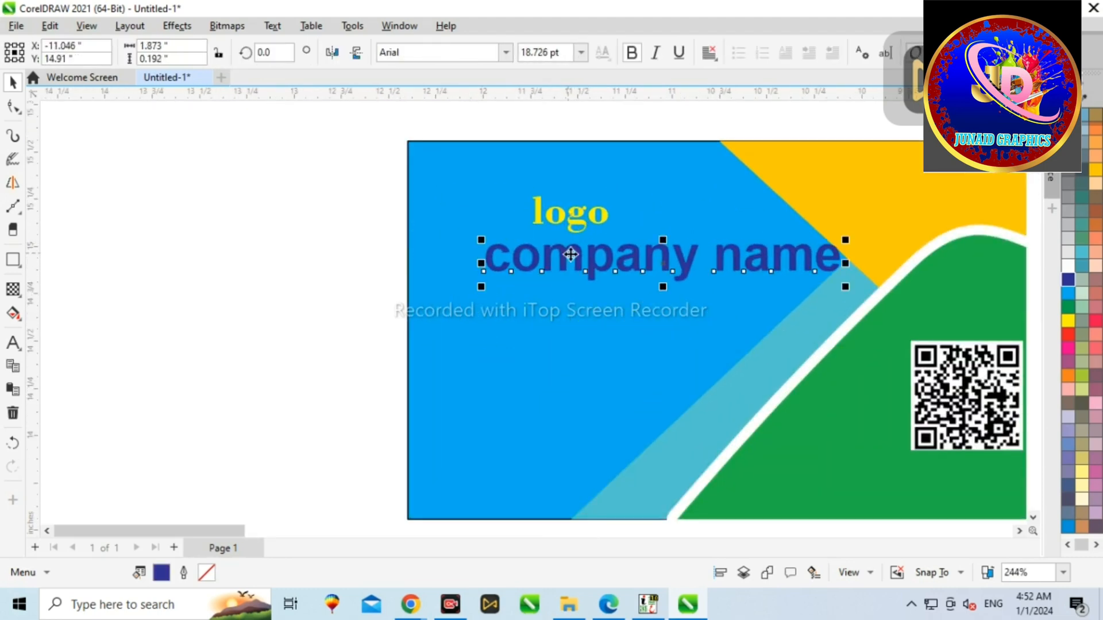
pyautogui.moveTo(576, 259); pyautogui.dragTo(541, 277)
# Step: Align the logo and company name on their vertical centers
pyautogui.click(567, 217)
pyautogui.keyDown('shift'); pyautogui.click(575, 274); pyautogui.keyUp('shift')
pyautogui.press('c')
pyautogui.scroll(-3, 537, 250)
pyautogui.press('Escape')
pyautogui.scroll(2, 556, 242)
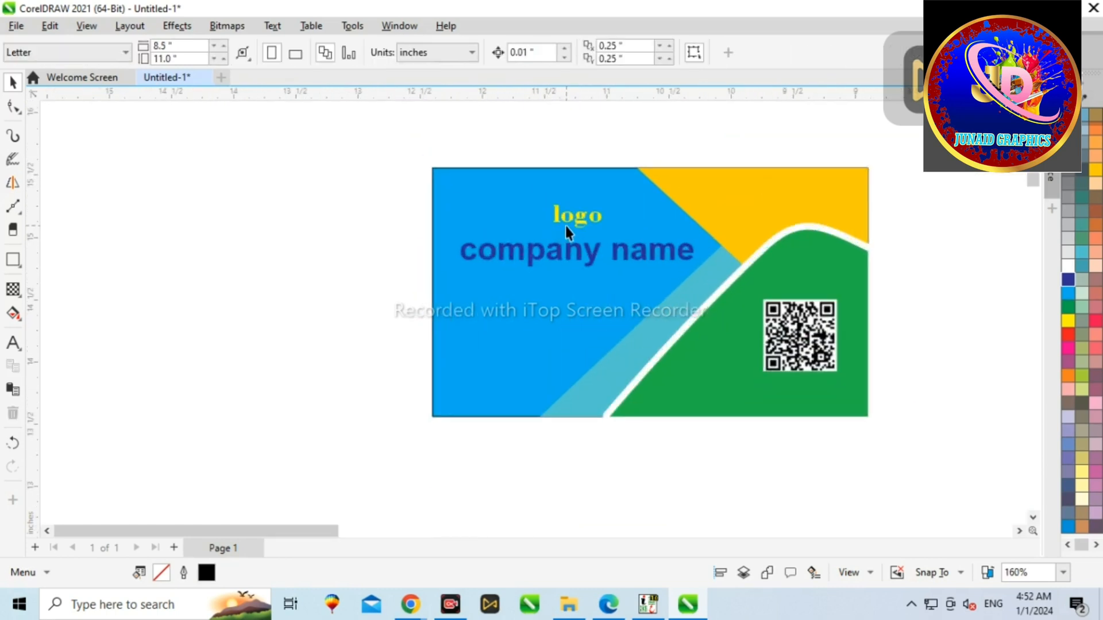
# Step: Enlarge the logo text slightly above the company name
pyautogui.click(574, 222)
pyautogui.scroll(2, 573, 222)
pyautogui.moveTo(523, 180); pyautogui.dragTo(502, 169)
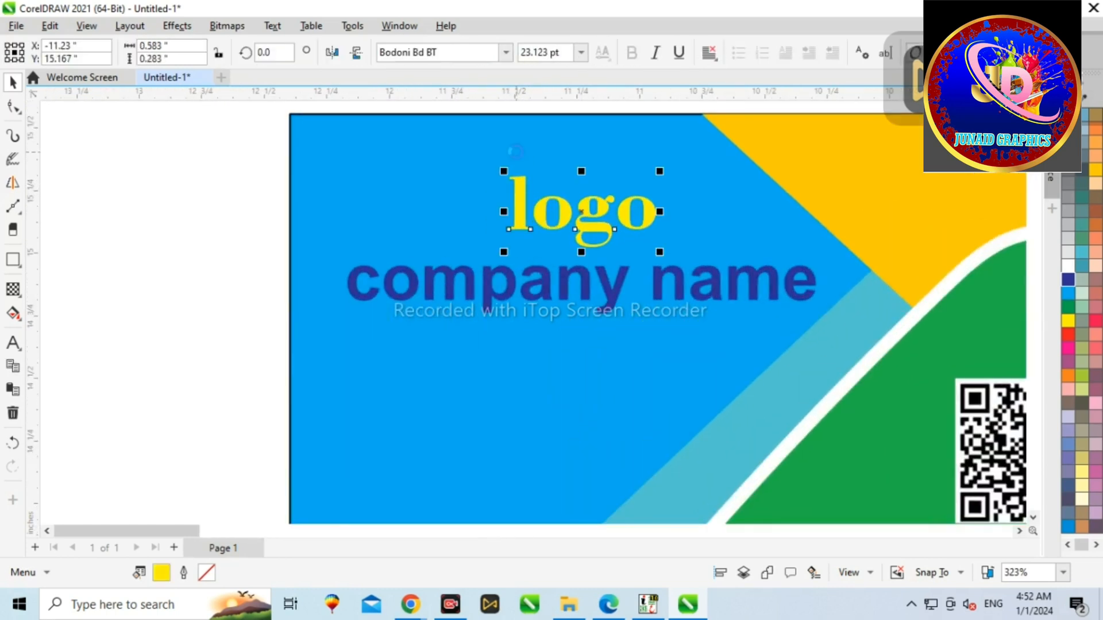
pyautogui.keyDown('shift'); pyautogui.click(581, 291); pyautogui.keyUp('shift')
pyautogui.scroll(-3, 580, 291)
pyautogui.click(549, 182)
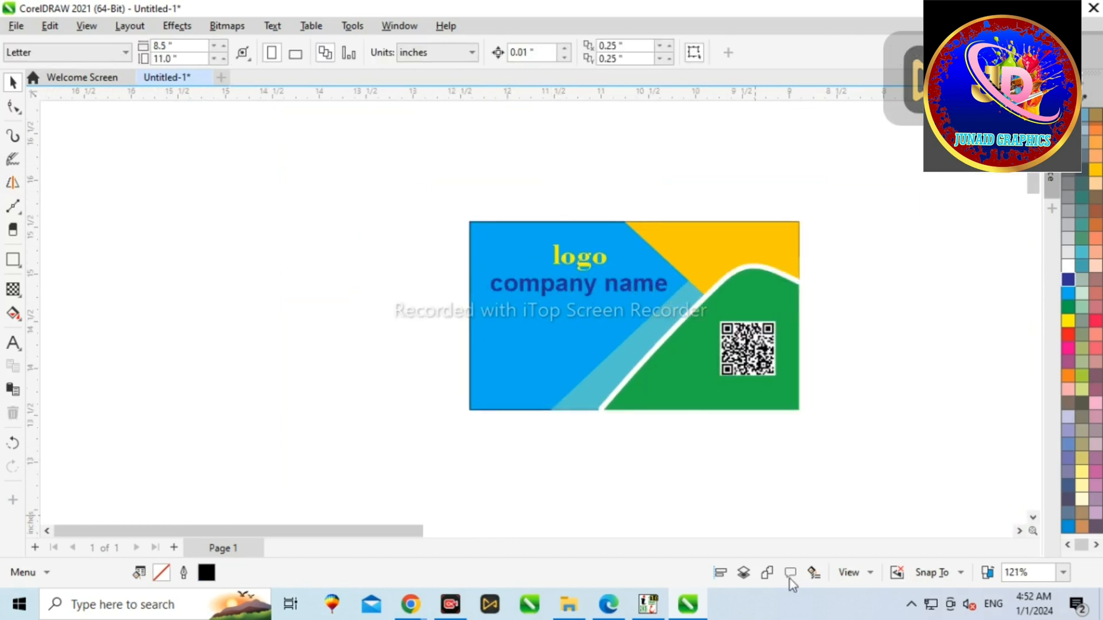
# Step: Add a text block with lines "phone number", "email" and "Address" beside the card
pyautogui.click(13, 343)
pyautogui.click(180, 347)
pyautogui.write('phone num')
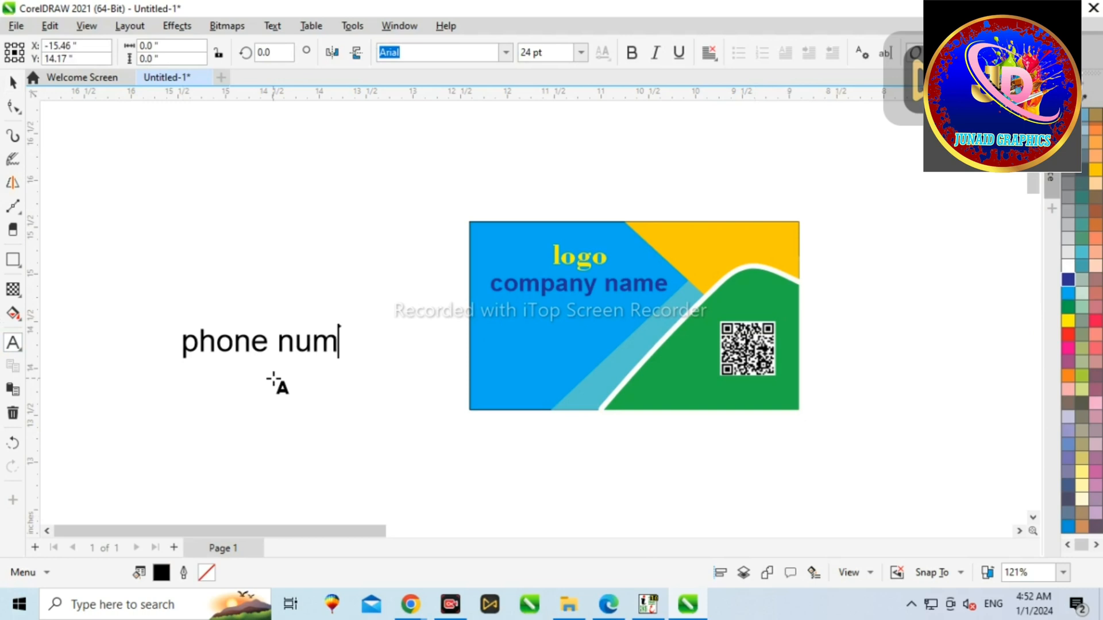
pyautogui.write('ber')
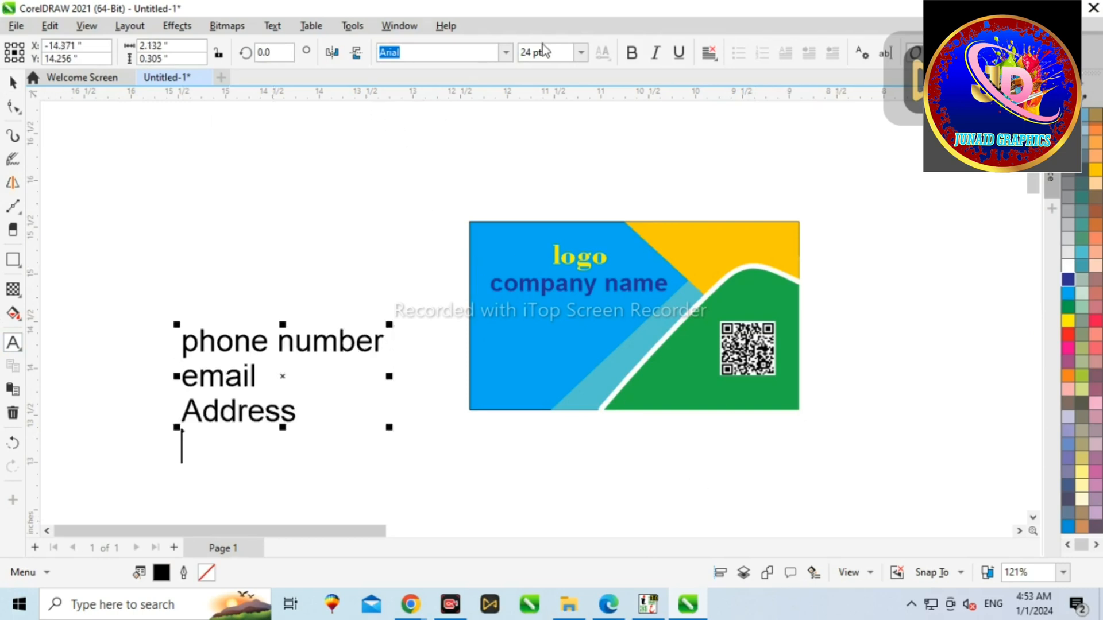
# Step: Break the text block apart and move the phone number line onto the card, shrinking it
pyautogui.click(13, 88)
pyautogui.hotkey('ctrl', 'k')
pyautogui.moveTo(390, 368); pyautogui.dragTo(555, 329)
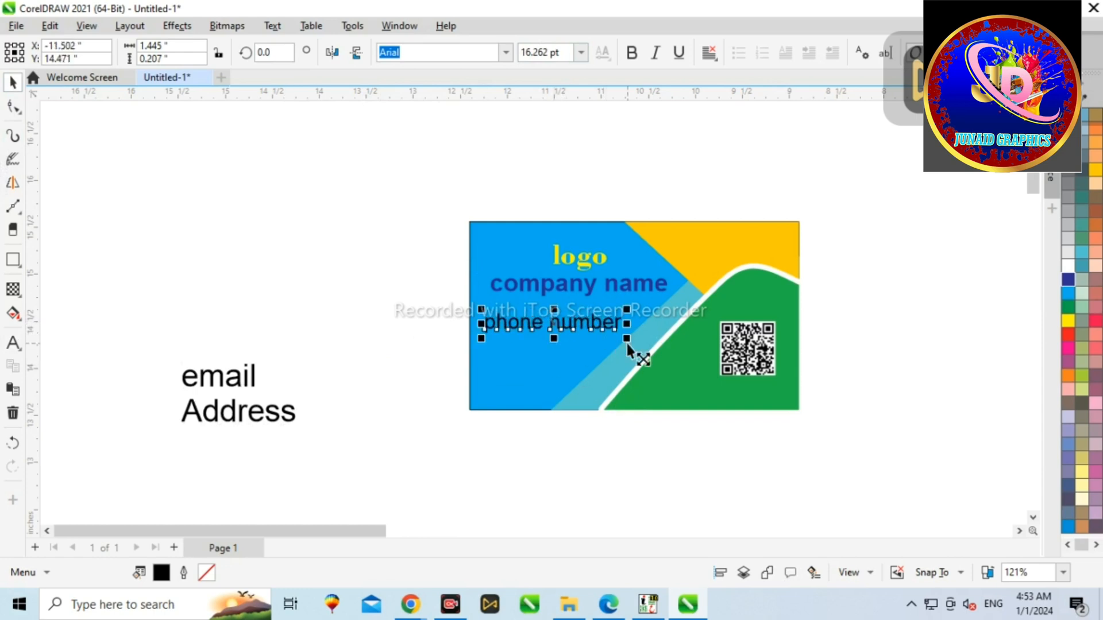
pyautogui.moveTo(626, 344); pyautogui.dragTo(610, 338)
# Step: Move the email line onto the card below the phone number and resize it
pyautogui.click(228, 393)
pyautogui.moveTo(253, 388); pyautogui.dragTo(474, 378)
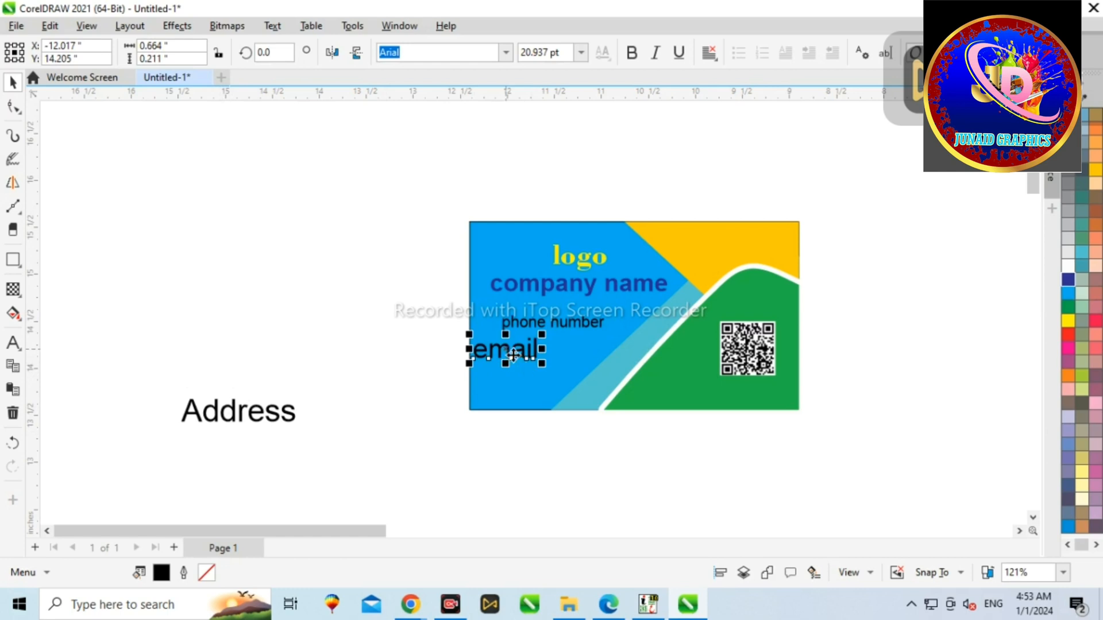
pyautogui.moveTo(543, 365); pyautogui.dragTo(518, 354)
pyautogui.scroll(3, 513, 351)
pyautogui.moveTo(451, 330); pyautogui.dragTo(428, 297)
pyautogui.scroll(-3, 446, 298)
# Step: Move the Address line onto the card below the email and resize it
pyautogui.click(154, 384)
pyautogui.moveTo(154, 384); pyautogui.dragTo(489, 356)
pyautogui.moveTo(566, 377); pyautogui.dragTo(549, 367)
pyautogui.scroll(2, 550, 373)
pyautogui.moveTo(584, 401)
pyautogui.mouseDown()
pyautogui.moveTo(591, 408)
pyautogui.moveTo(569, 389)
pyautogui.mouseUp()
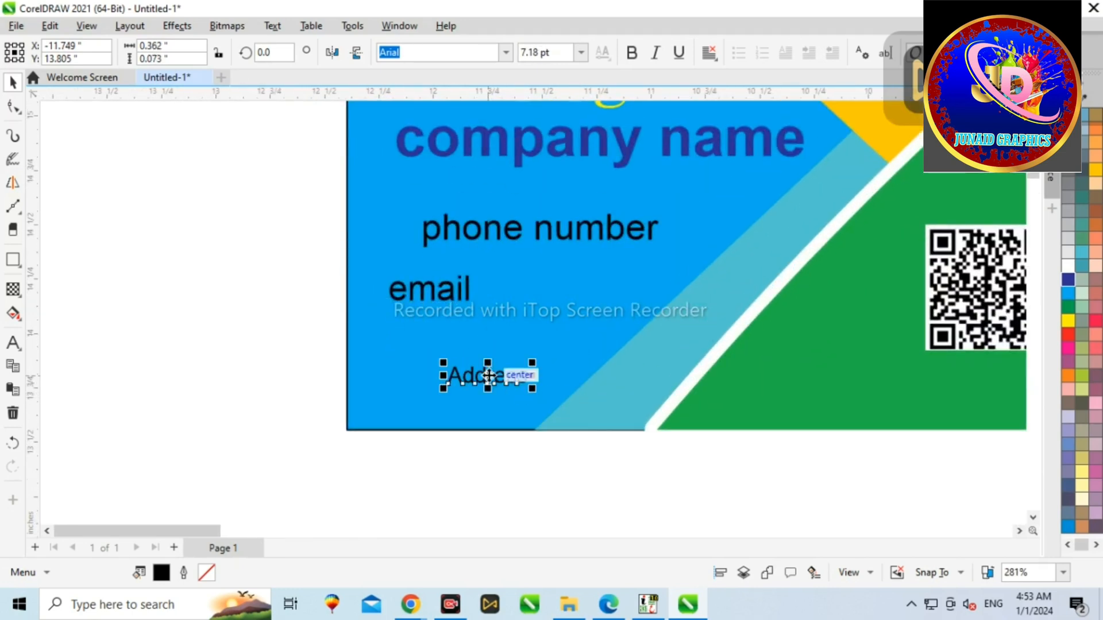
pyautogui.moveTo(488, 375); pyautogui.dragTo(424, 356)
# Step: Move the email text slightly lower
pyautogui.press('Escape')
pyautogui.click(414, 287)
pyautogui.moveTo(415, 287); pyautogui.dragTo(414, 312)
# Step: Shrink the phone number text and move it left above the email
pyautogui.click(475, 239)
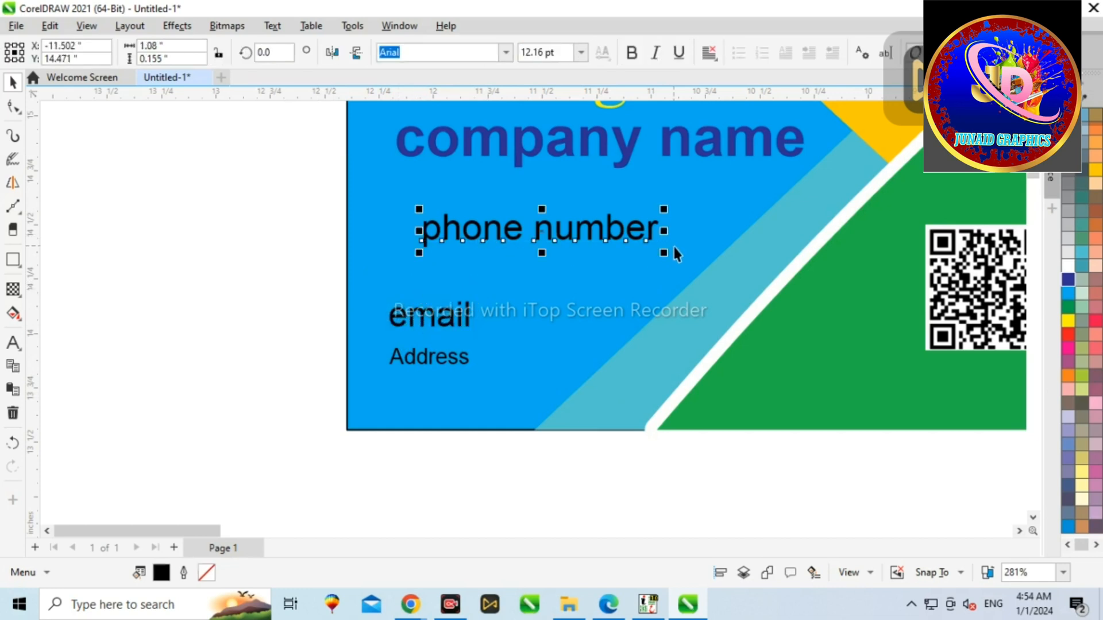
pyautogui.moveTo(664, 248); pyautogui.dragTo(657, 246)
pyautogui.moveTo(547, 231); pyautogui.dragTo(430, 283)
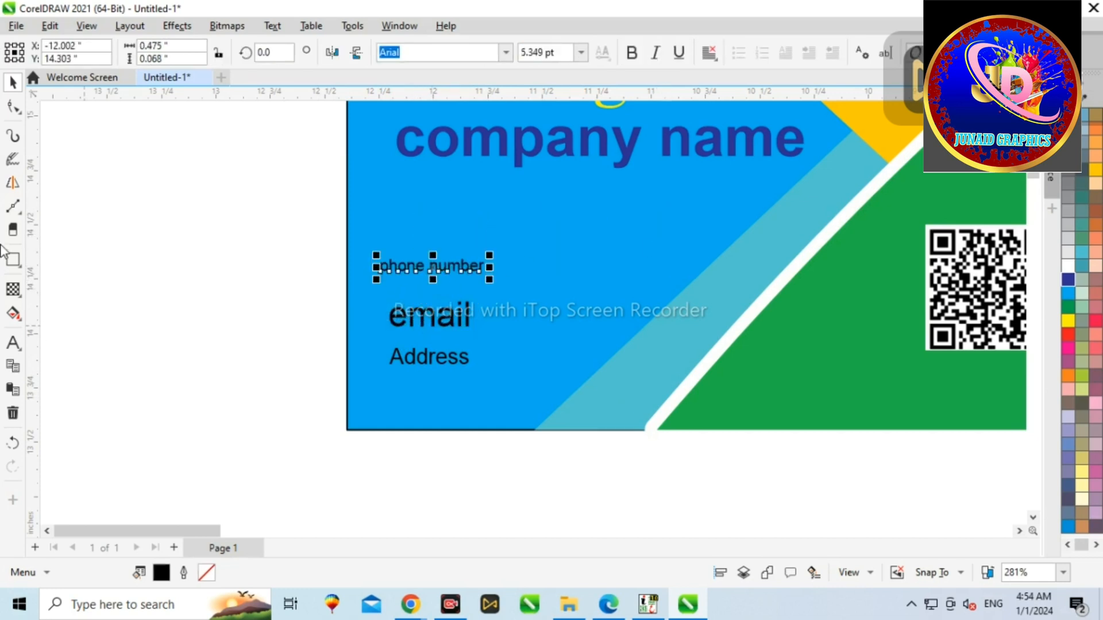
pyautogui.moveTo(517, 253); pyautogui.dragTo(660, 307)
pyautogui.press('Delete')
pyautogui.click(12, 82)
pyautogui.press('Escape')
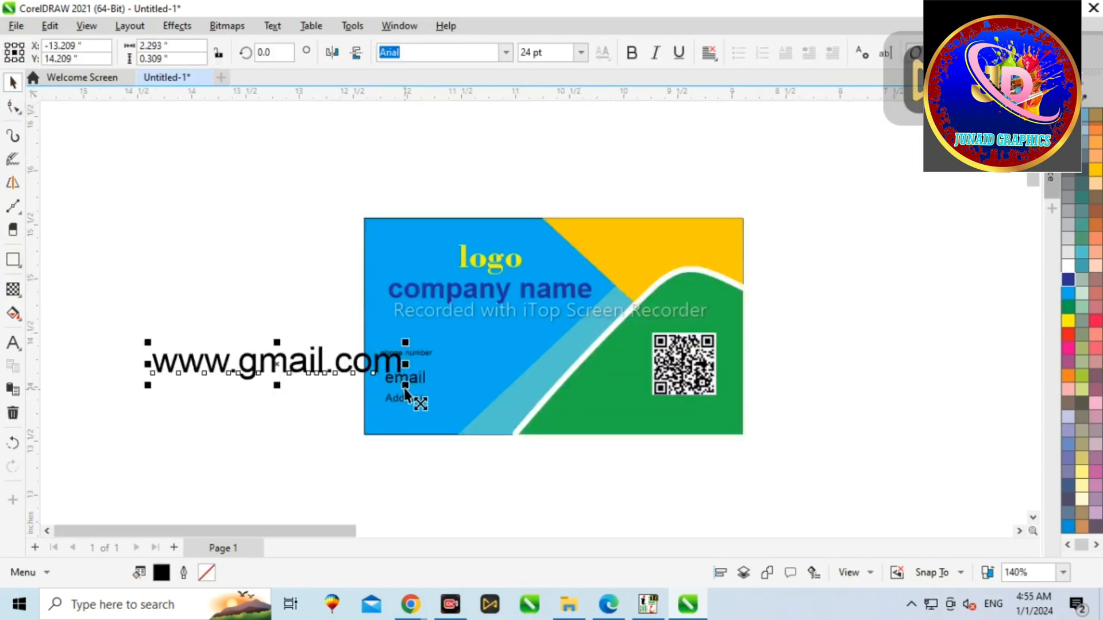
pyautogui.moveTo(406, 394); pyautogui.dragTo(394, 386)
pyautogui.click(303, 361)
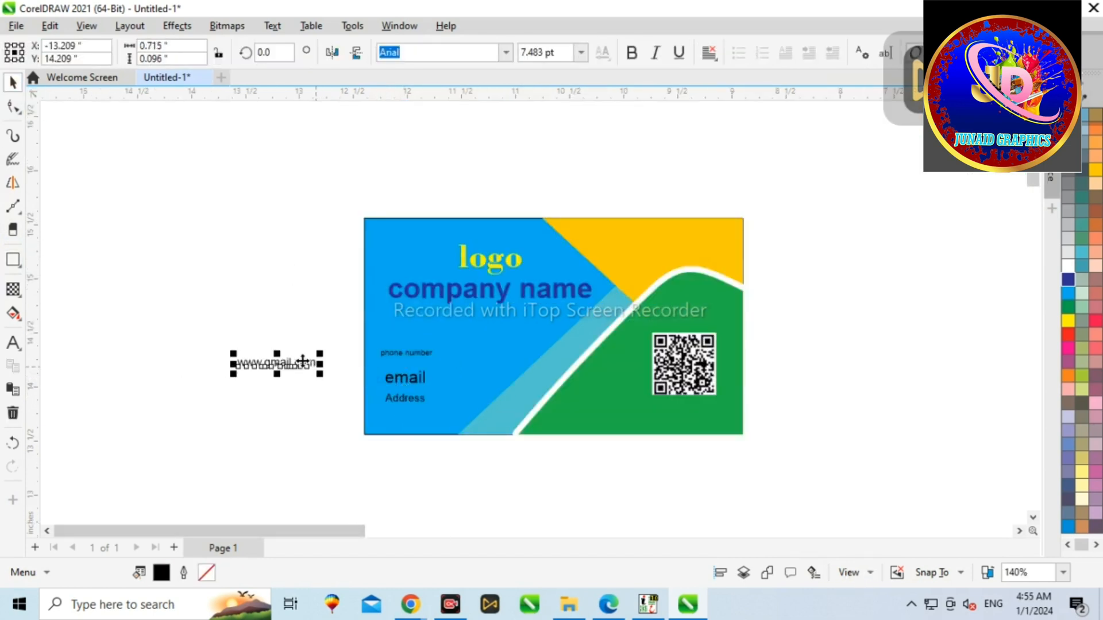
pyautogui.moveTo(457, 369); pyautogui.dragTo(462, 381)
pyautogui.scroll(2, 457, 384)
pyautogui.moveTo(289, 343); pyautogui.dragTo(314, 361)
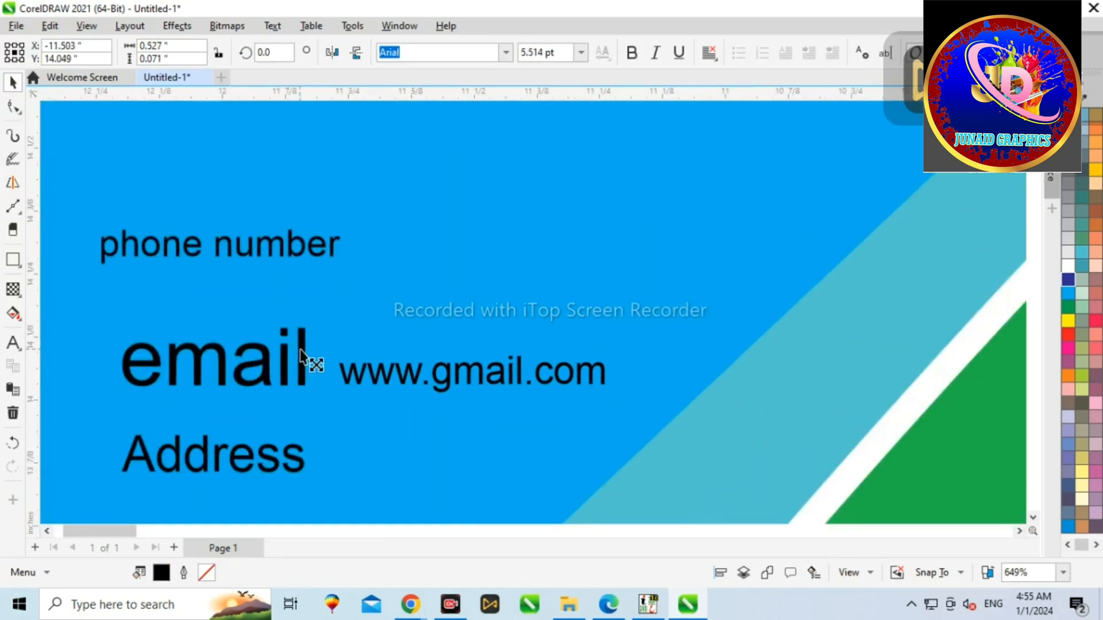
pyautogui.scroll(-1, 428, 380)
pyautogui.scroll(-1, 305, 352)
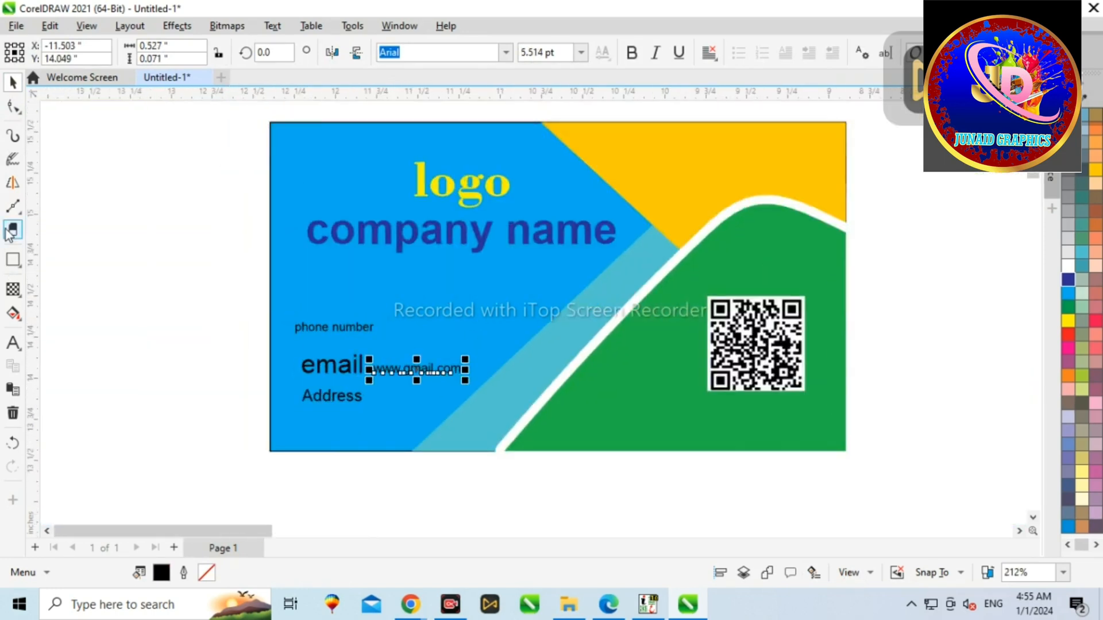
# Step: Add the phone number as new text and move it beside the phone number label
pyautogui.click(80, 354)
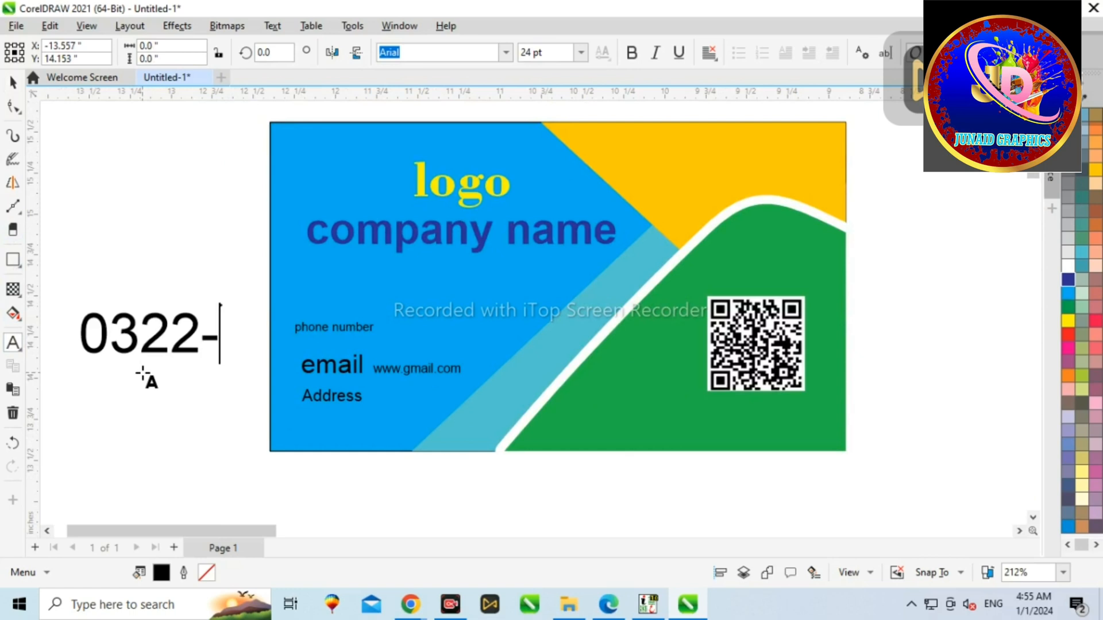
pyautogui.click(13, 83)
pyautogui.moveTo(76, 310); pyautogui.dragTo(436, 329)
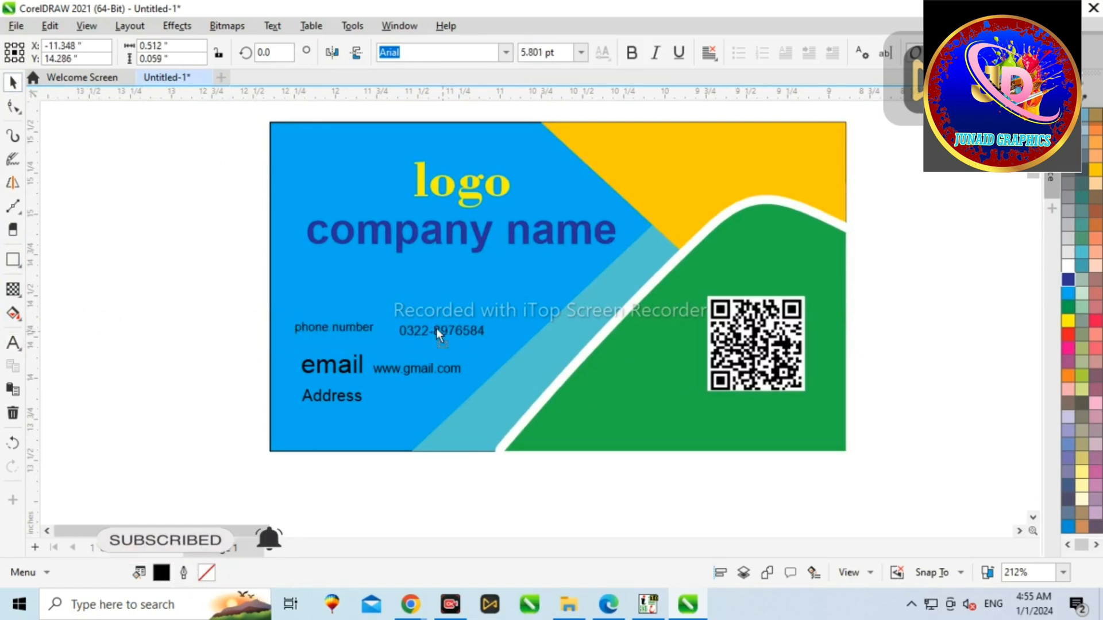
# Step: Make the phone number bold and nudge it into place
pyautogui.scroll(3, 436, 328)
pyautogui.click(631, 54)
pyautogui.scroll(2, 447, 313)
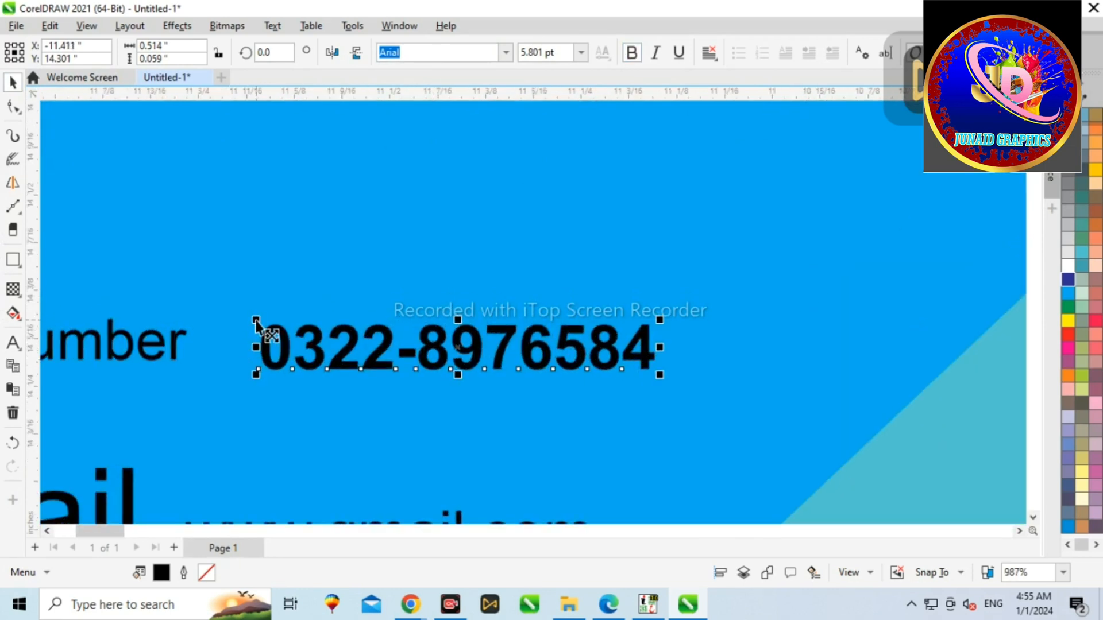
pyautogui.moveTo(256, 320); pyautogui.dragTo(254, 295)
pyautogui.scroll(-2, 341, 273)
pyautogui.click(341, 375)
pyautogui.scroll(-1, 367, 370)
# Step: Draw a small rectangle beside the Address label
pyautogui.click(130, 319)
pyautogui.click(13, 343)
pyautogui.press('F6')
pyautogui.moveTo(313, 395); pyautogui.dragTo(410, 417)
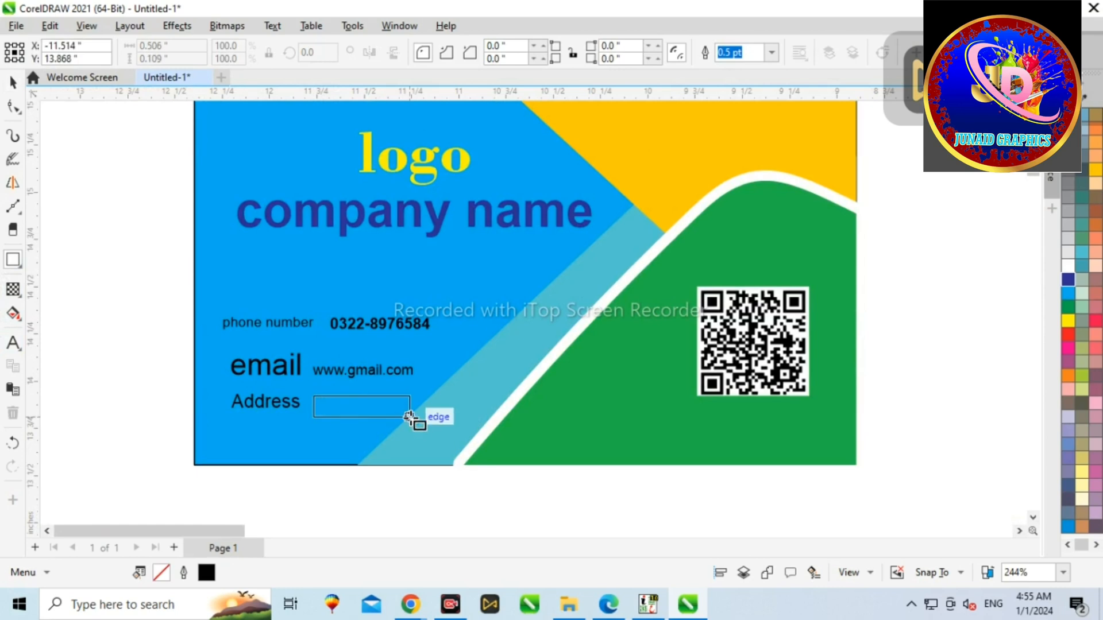
# Step: Reposition the Address label to the left of the rectangle
pyautogui.scroll(1, 364, 389)
pyautogui.scroll(-2, 332, 276)
pyautogui.press('space')
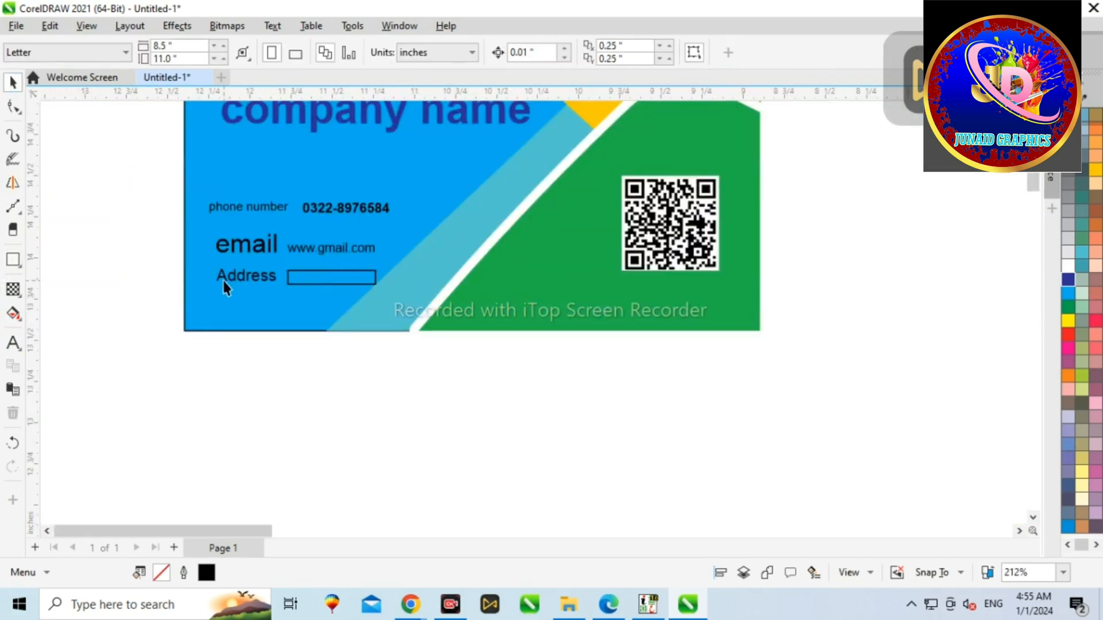
pyautogui.click(251, 277)
pyautogui.click(289, 283)
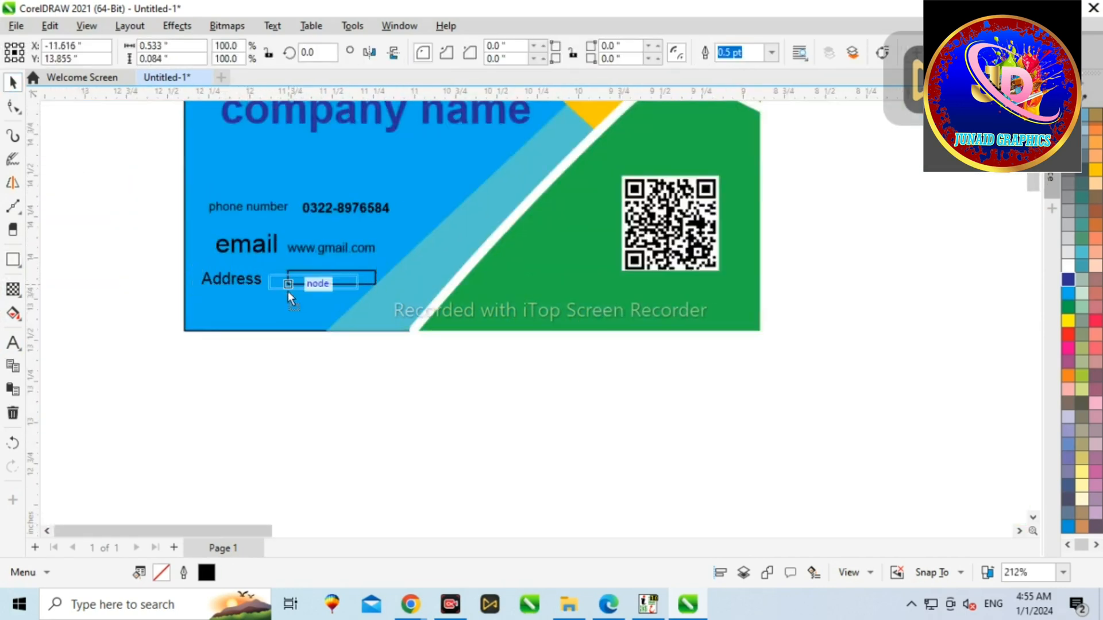
pyautogui.scroll(3, 290, 290)
pyautogui.moveTo(370, 286); pyautogui.dragTo(284, 294)
pyautogui.moveTo(215, 286); pyautogui.dragTo(240, 267)
# Step: Group the parts of the red ellipse button and scale it down
pyautogui.scroll(-5, 304, 268)
pyautogui.click(52, 155)
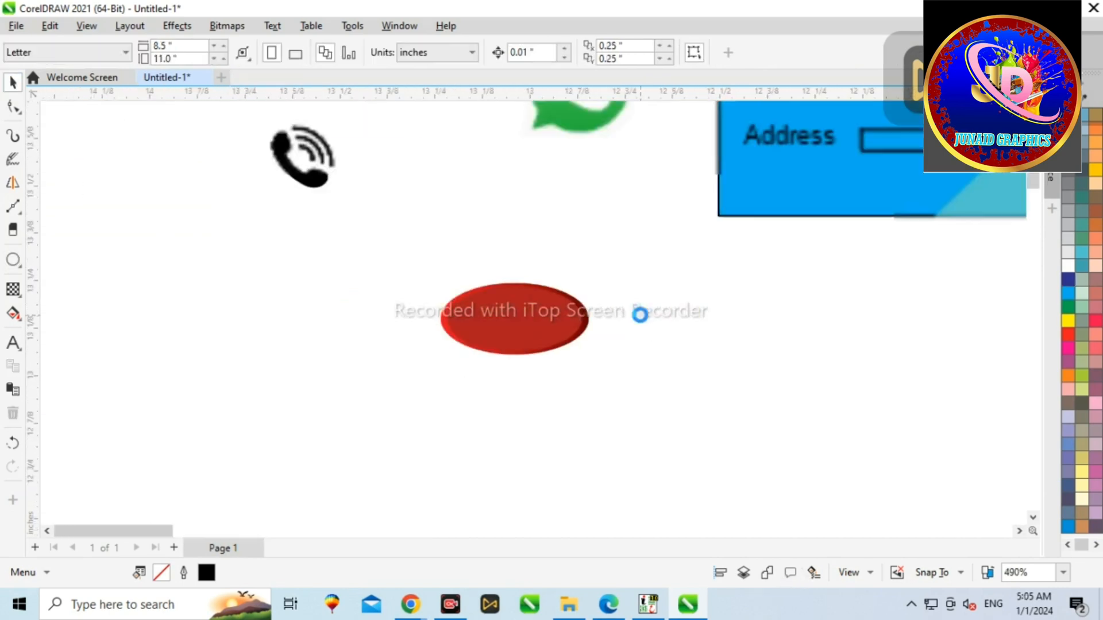
pyautogui.scroll(2, 638, 316)
pyautogui.moveTo(441, 239); pyautogui.dragTo(602, 348)
pyautogui.hotkey('ctrl', 'g')
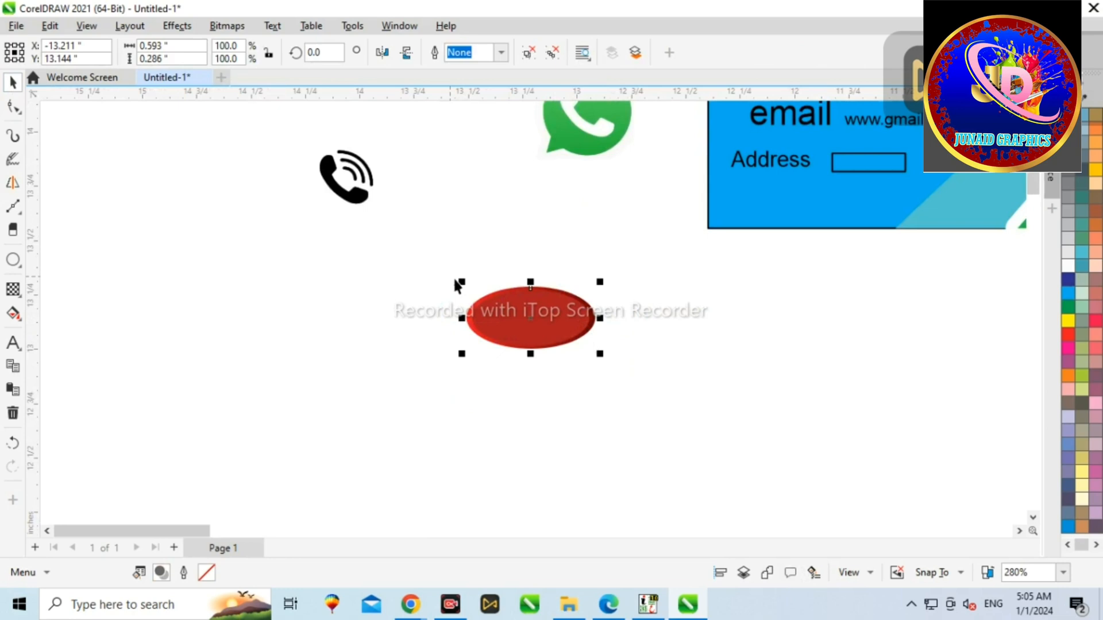
pyautogui.moveTo(462, 282); pyautogui.dragTo(507, 305)
pyautogui.scroll(-3, 597, 289)
# Step: Delete the email and Address labels from the card
pyautogui.click(745, 170)
pyautogui.press('Delete')
pyautogui.click(725, 194)
pyautogui.press('Delete')
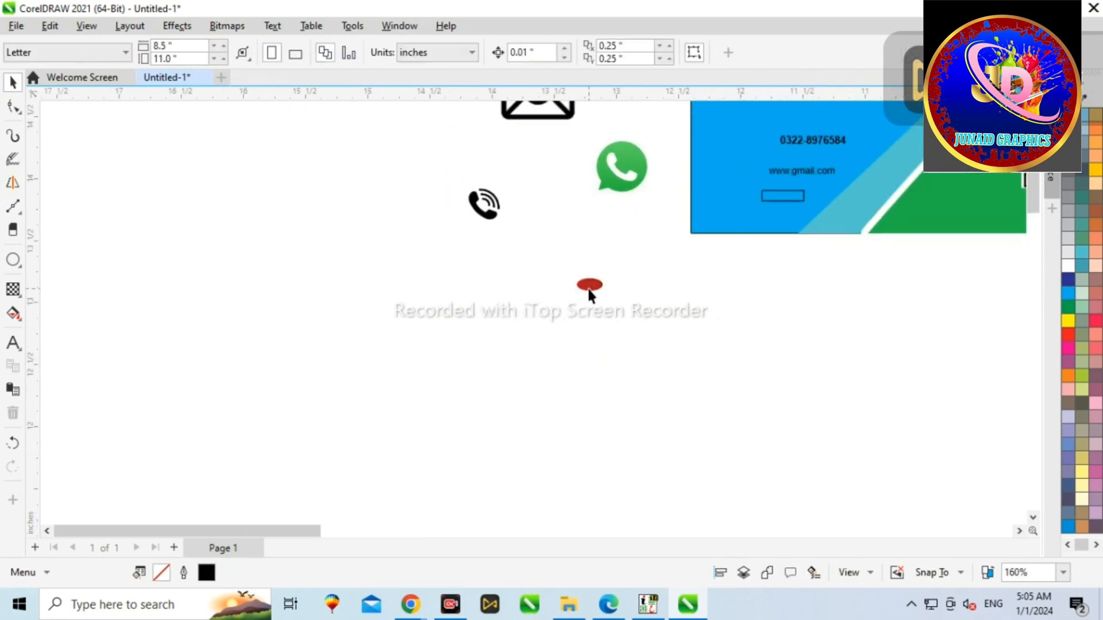
# Step: Move the red ellipse onto the card to the left of the phone number
pyautogui.scroll(-1, 697, 185)
pyautogui.click(696, 185)
pyautogui.moveTo(708, 163); pyautogui.dragTo(706, 169)
pyautogui.scroll(8, 725, 116)
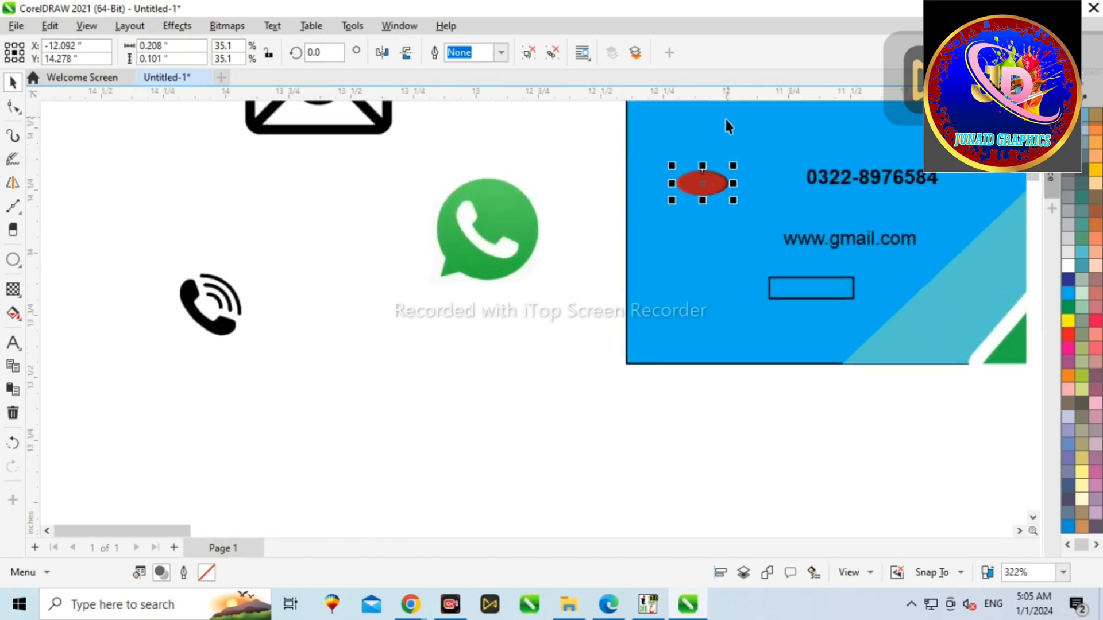
pyautogui.moveTo(678, 204)
pyautogui.mouseDown()
pyautogui.moveTo(665, 183)
pyautogui.moveTo(665, 198)
pyautogui.mouseUp()
pyautogui.scroll(-8, 662, 207)
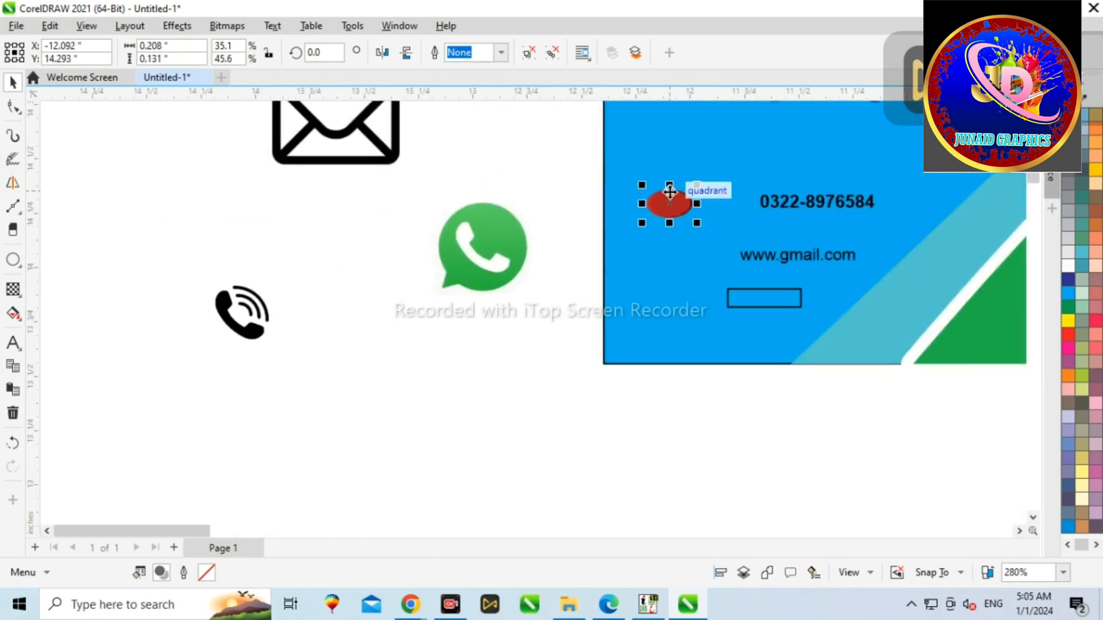
# Step: Shrink the phone icon and place it inside the red ellipse
pyautogui.click(583, 219)
pyautogui.click(479, 247)
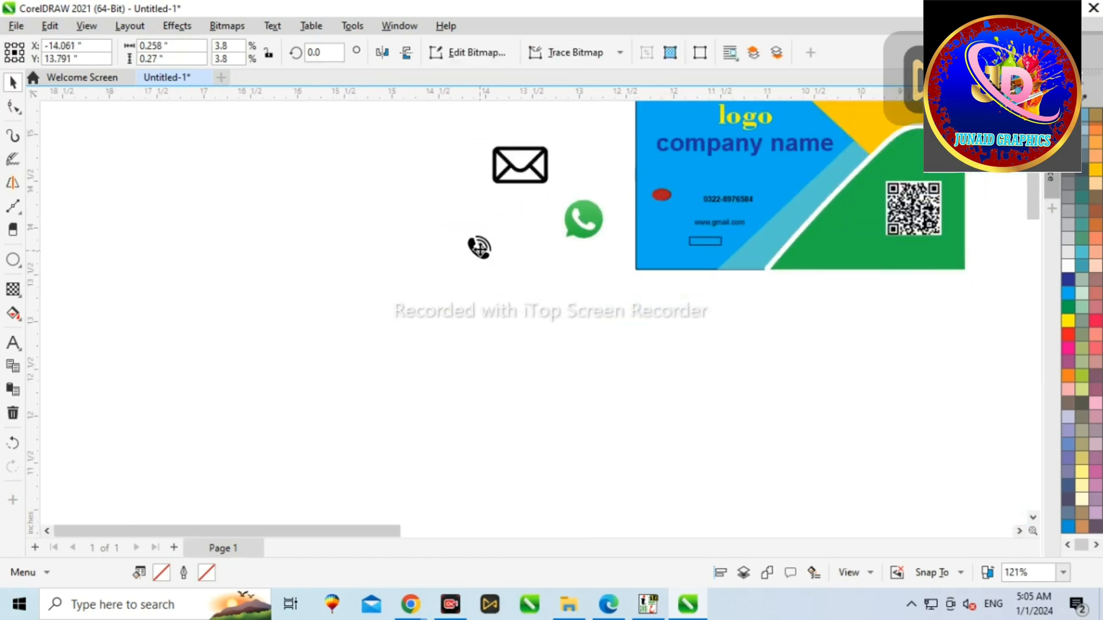
pyautogui.moveTo(640, 210); pyautogui.dragTo(660, 204)
pyautogui.scroll(9, 660, 204)
pyautogui.moveTo(571, 154); pyautogui.dragTo(603, 216)
pyautogui.scroll(5, 672, 207)
pyautogui.click(783, 217)
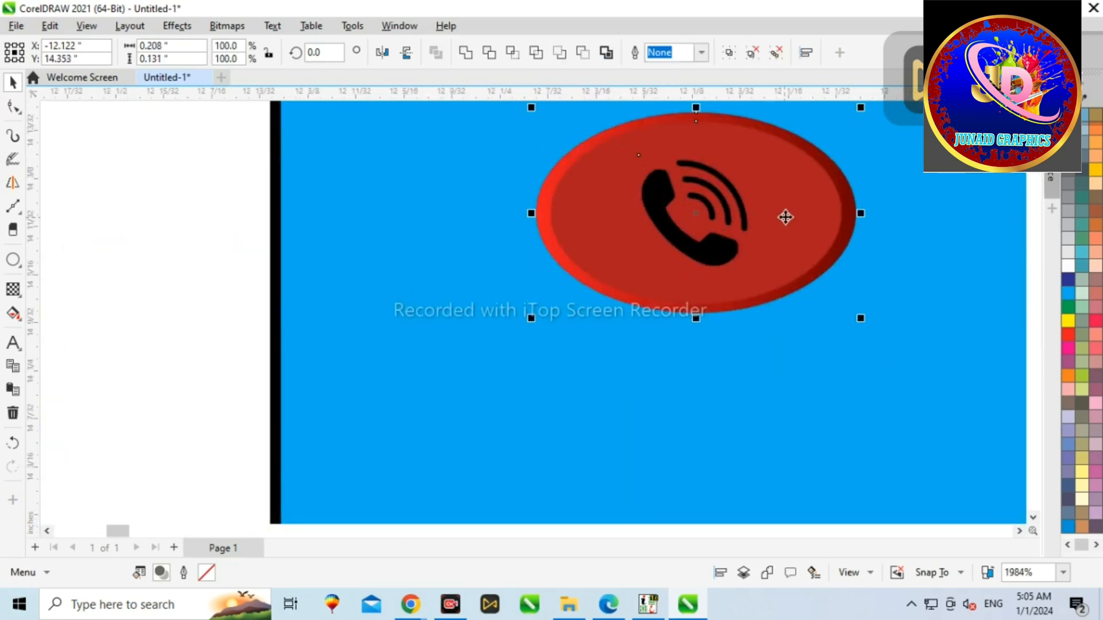
# Step: Group the phone icon with its ellipse and align it beside the phone number
pyautogui.scroll(-5, 596, 344)
pyautogui.click(365, 269)
pyautogui.click(621, 311)
pyautogui.keyDown('shift'); pyautogui.click(668, 310); pyautogui.keyUp('shift')
pyautogui.hotkey('ctrl', 'g')
pyautogui.moveTo(686, 303); pyautogui.dragTo(661, 303)
pyautogui.scroll(-2, 661, 303)
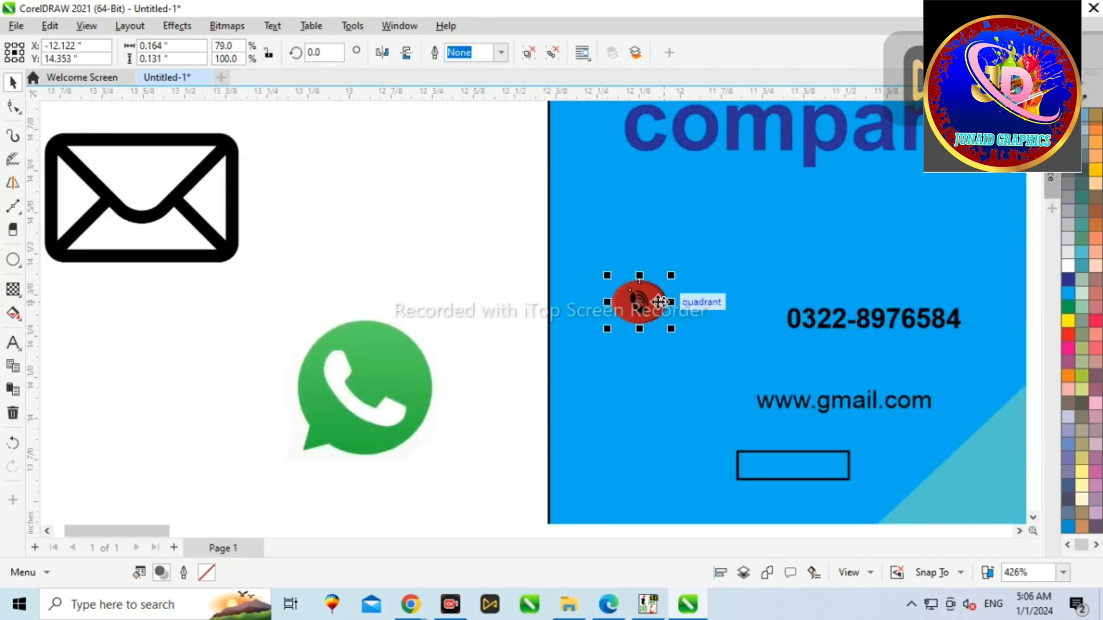
# Step: Make two copies of the red ellipse stacked below the first, centred under it
pyautogui.click(644, 354)
pyautogui.rightClick(613, 356)
pyautogui.keyDown('shift'); pyautogui.click(609, 303); pyautogui.keyUp('shift')
pyautogui.moveTo(614, 357); pyautogui.dragTo(624, 389)
pyautogui.press('c')
pyautogui.click(533, 267)
pyautogui.click(630, 355)
pyautogui.scroll(-3, 630, 355)
pyautogui.rightClick(624, 389)
pyautogui.scroll(2, 624, 388)
pyautogui.keyDown('shift'); pyautogui.click(635, 320); pyautogui.keyUp('shift')
pyautogui.press('c')
pyautogui.click(515, 242)
# Step: Shrink the WhatsApp icon and place it in the second ellipse
pyautogui.click(364, 372)
pyautogui.scroll(-7, 380, 399)
pyautogui.moveTo(328, 357); pyautogui.dragTo(352, 384)
pyautogui.scroll(6, 352, 384)
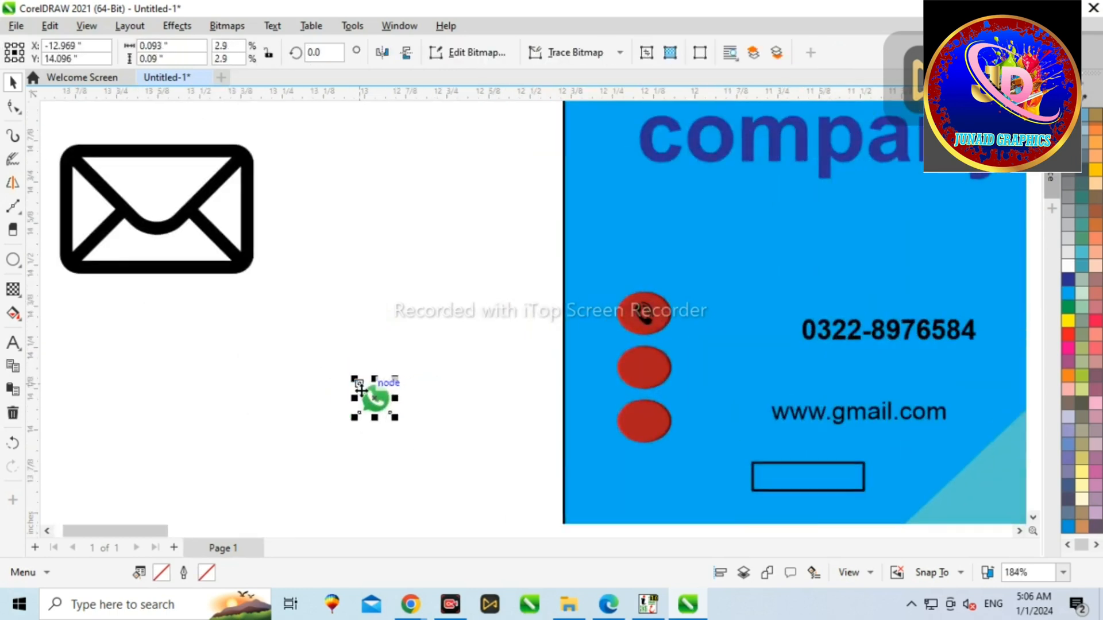
pyautogui.click(245, 273)
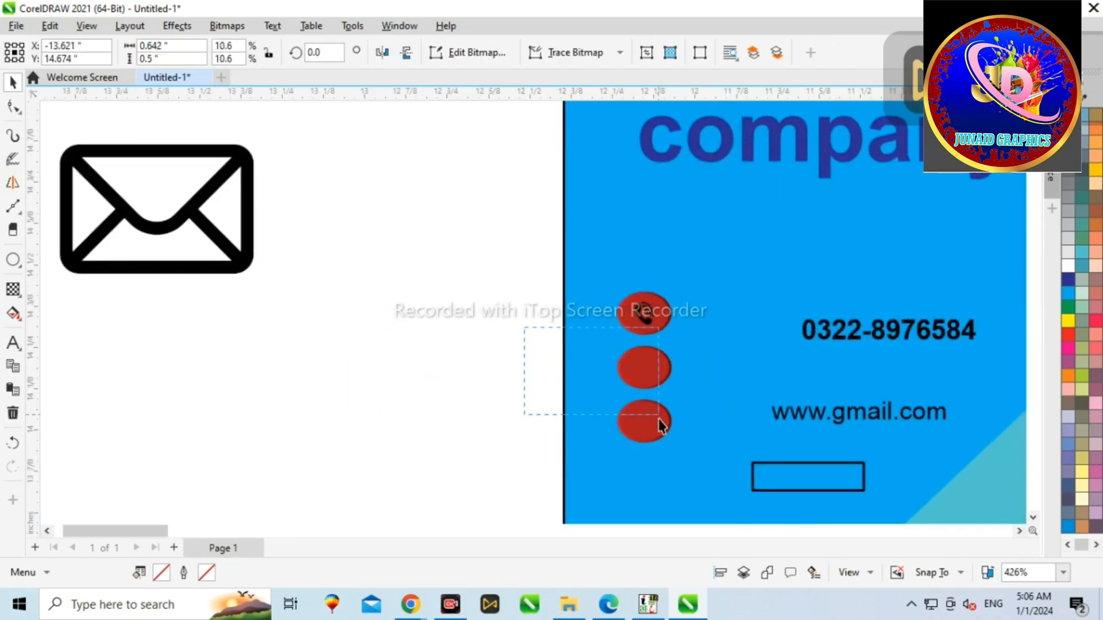
pyautogui.click(224, 214)
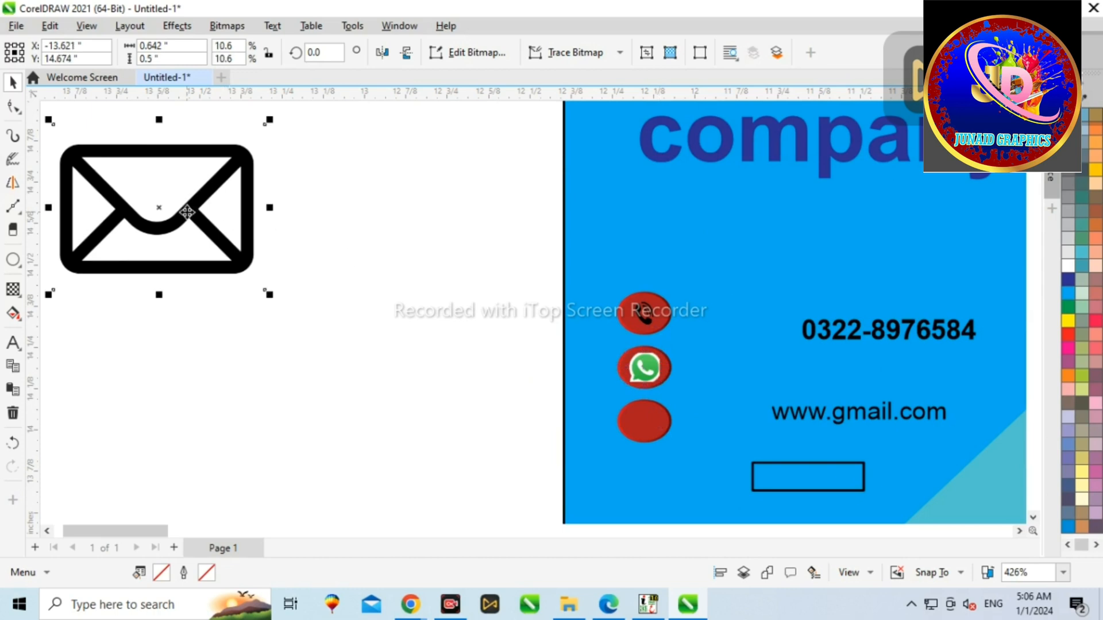
# Step: Shrink the envelope icon and place it in the third ellipse
pyautogui.scroll(-4, 186, 212)
pyautogui.moveTo(155, 184); pyautogui.dragTo(179, 214)
pyautogui.scroll(3, 197, 218)
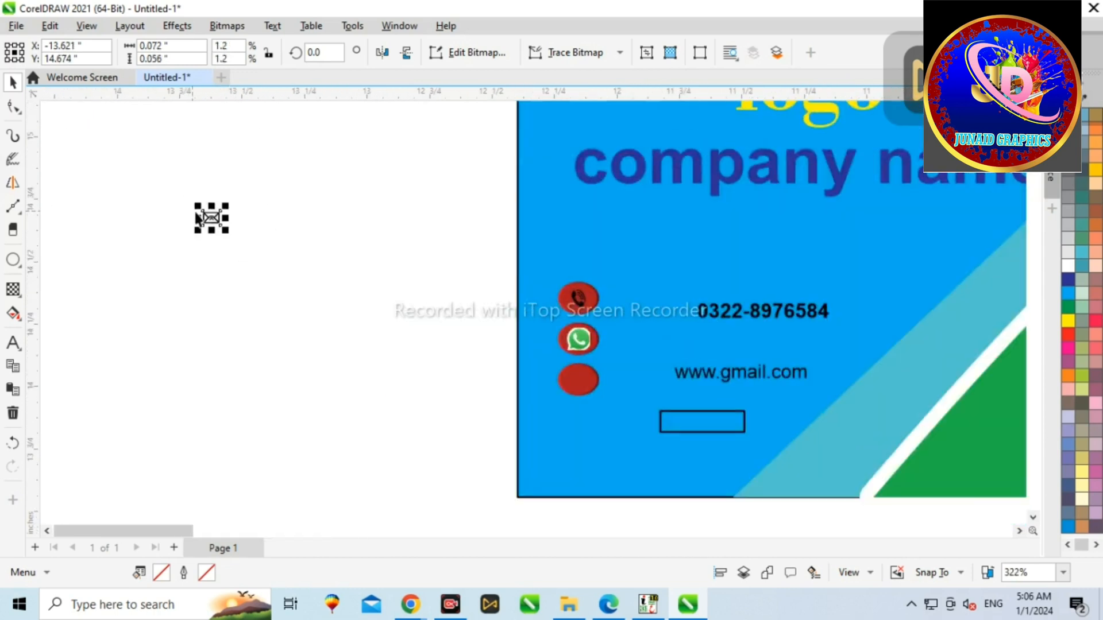
pyautogui.moveTo(590, 378); pyautogui.dragTo(590, 378)
pyautogui.scroll(10, 590, 378)
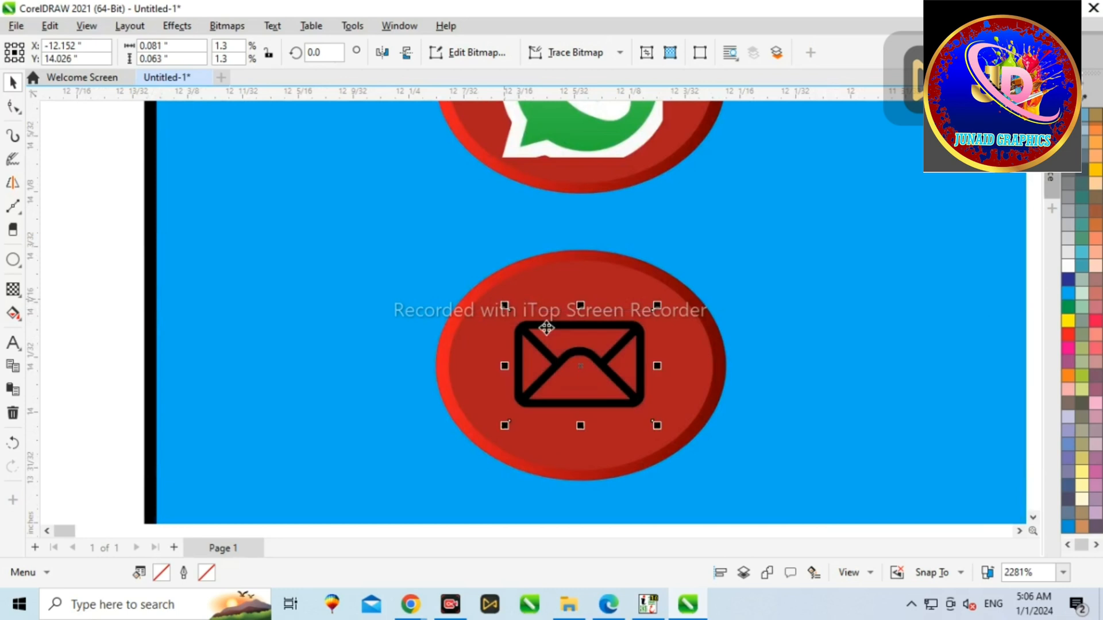
# Step: Scale the WhatsApp icon down slightly inside its ellipse
pyautogui.keyDown('shift'); pyautogui.click(714, 355); pyautogui.keyUp('shift')
pyautogui.scroll(-5, 714, 355)
pyautogui.click(600, 231)
pyautogui.scroll(5, 603, 230)
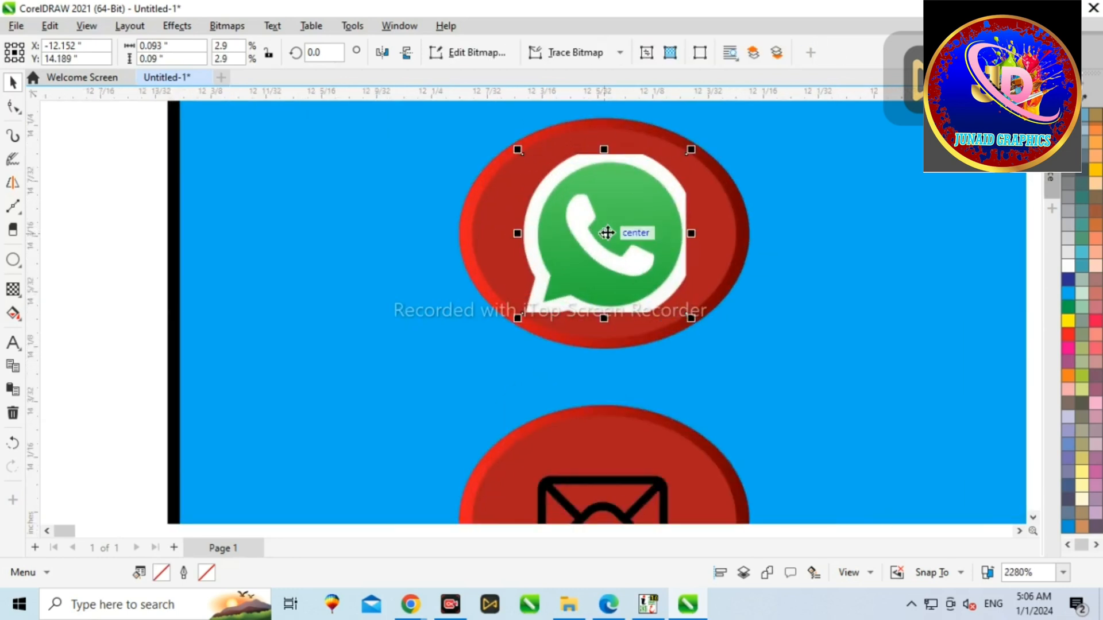
pyautogui.moveTo(494, 136); pyautogui.dragTo(505, 166)
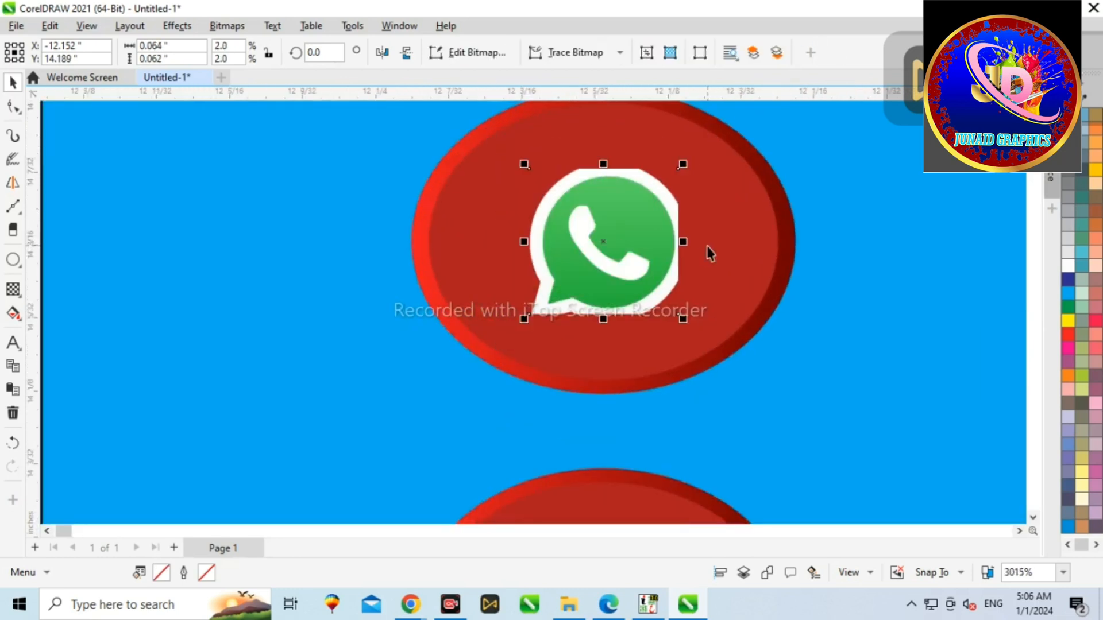
pyautogui.keyDown('shift'); pyautogui.click(710, 248); pyautogui.keyUp('shift')
pyautogui.scroll(-5, 693, 242)
pyautogui.scroll(-3, 693, 242)
pyautogui.press('Escape')
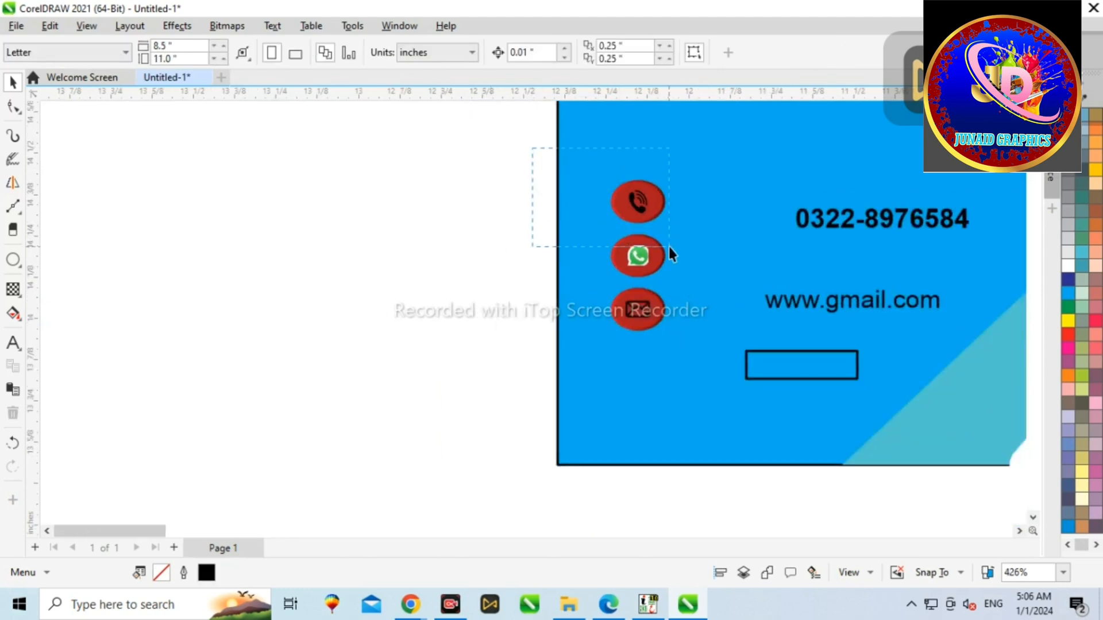
# Step: Group each icon with its ellipse
pyautogui.moveTo(669, 246); pyautogui.dragTo(674, 245)
pyautogui.hotkey('ctrl', 'g')
pyautogui.moveTo(468, 225); pyautogui.dragTo(712, 284)
pyautogui.hotkey('ctrl', 'g')
pyautogui.moveTo(500, 291); pyautogui.dragTo(702, 362)
pyautogui.hotkey('ctrl', 'g')
pyautogui.scroll(-4, 328, 413)
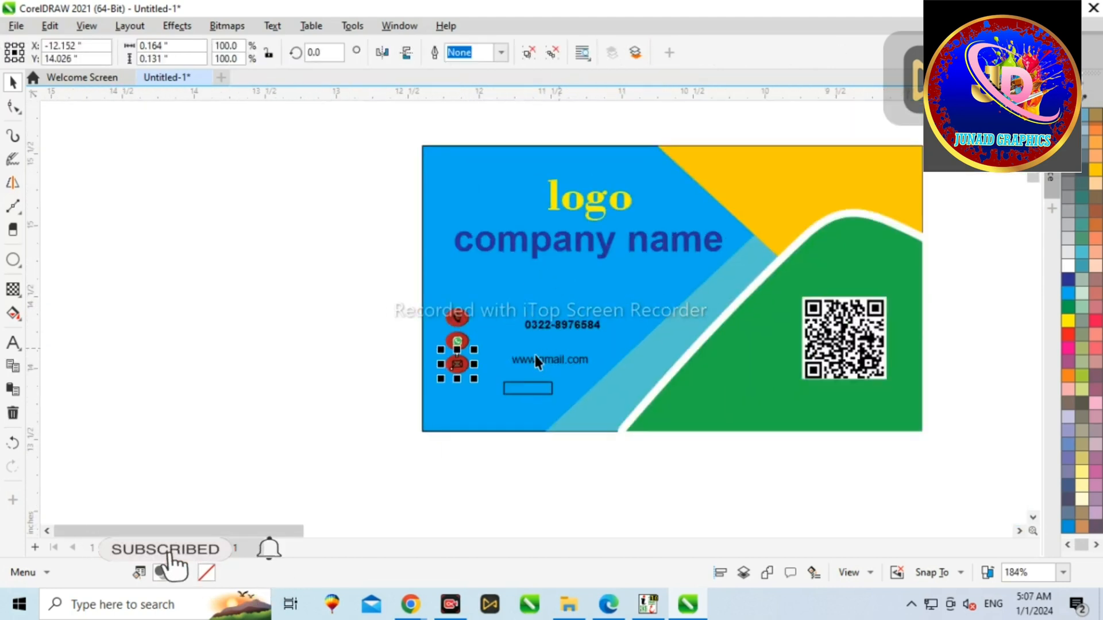
# Step: Move the phone number beside the phone icon and duplicate it beside the WhatsApp icon
pyautogui.scroll(2, 537, 362)
pyautogui.click(539, 278)
pyautogui.scroll(3, 432, 263)
pyautogui.moveTo(433, 263); pyautogui.dragTo(359, 282)
pyautogui.scroll(1, 389, 281)
pyautogui.scroll(-3, 437, 266)
pyautogui.click(231, 257)
pyautogui.click(482, 274)
pyautogui.moveTo(482, 274); pyautogui.dragTo(478, 331)
pyautogui.rightClick(478, 331)
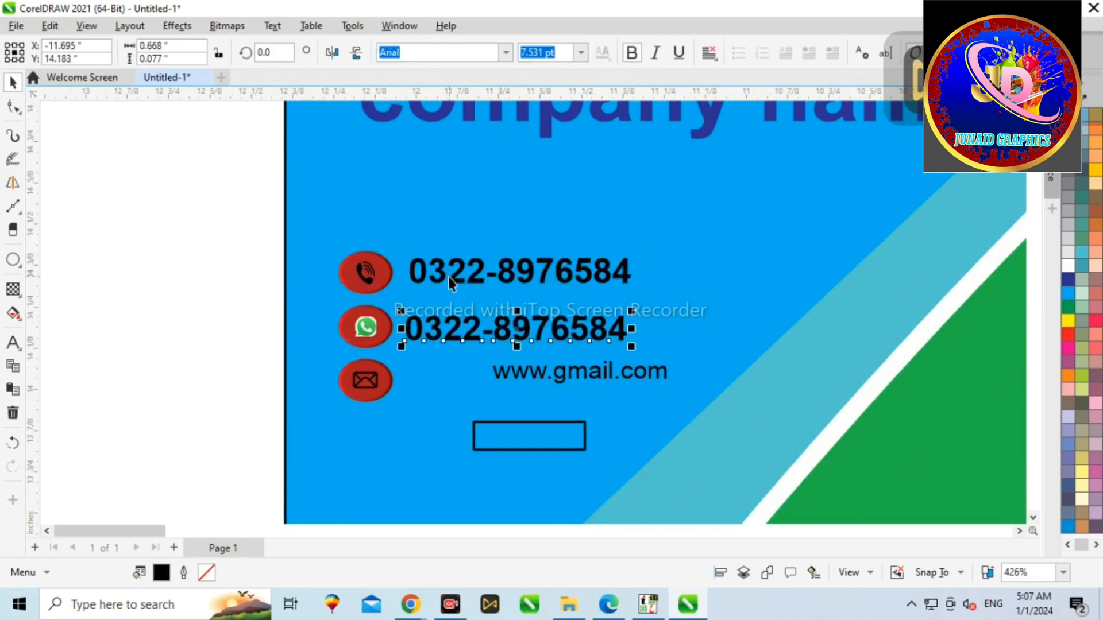
pyautogui.scroll(-4, 406, 278)
pyautogui.click(463, 326)
pyautogui.scroll(3, 489, 327)
pyautogui.moveTo(491, 326); pyautogui.dragTo(318, 324)
pyautogui.hotkey('ctrl', 'z')
pyautogui.click(65, 242)
pyautogui.click(428, 329)
pyautogui.click(631, 53)
pyautogui.scroll(1, 390, 331)
pyautogui.press('Left')
pyautogui.press('Up')
pyautogui.keyDown('shift'); pyautogui.click(323, 282); pyautogui.keyUp('shift')
pyautogui.press('l')
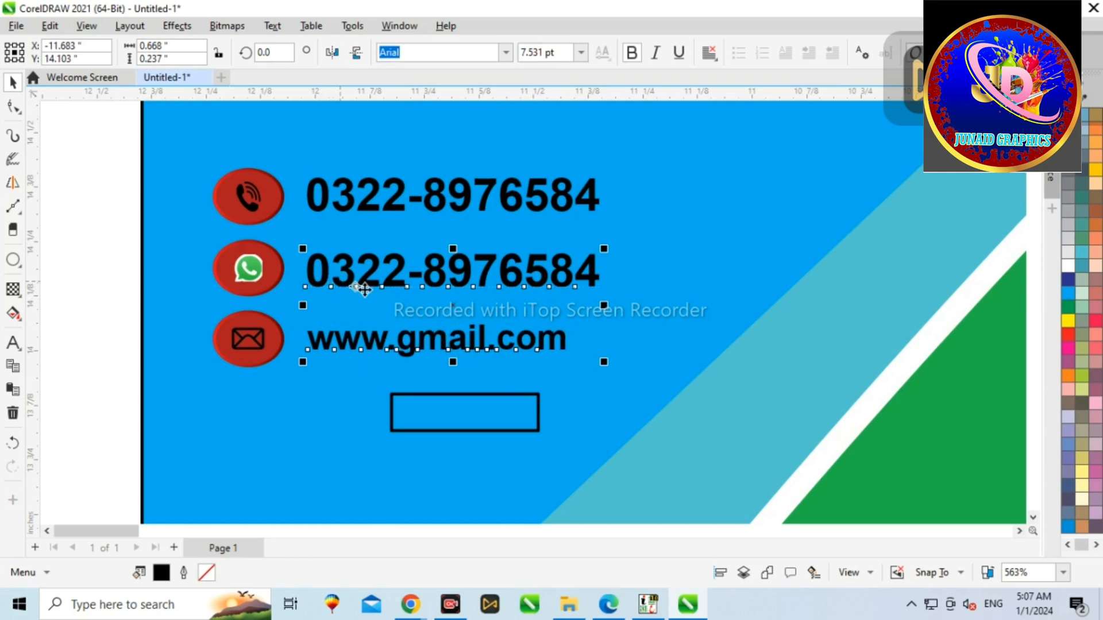
# Step: Delete the empty rectangle below the contact lines
pyautogui.scroll(-2, 370, 293)
pyautogui.click(400, 343)
pyautogui.press('Delete')
# Step: Nudge the WhatsApp number and email lines upward
pyautogui.scroll(-2, 385, 343)
pyautogui.moveTo(294, 260); pyautogui.dragTo(441, 317)
pyautogui.press('Up')
pyautogui.press('Up')
# Step: Add an Address text line and make it bold
pyautogui.click(53, 321)
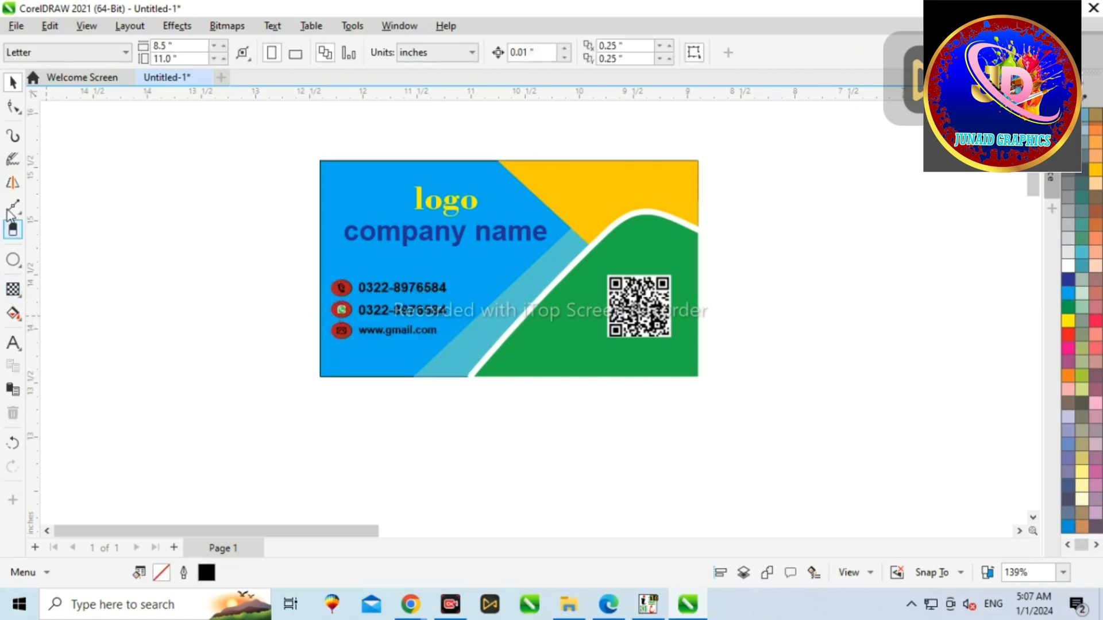
pyautogui.click(182, 369)
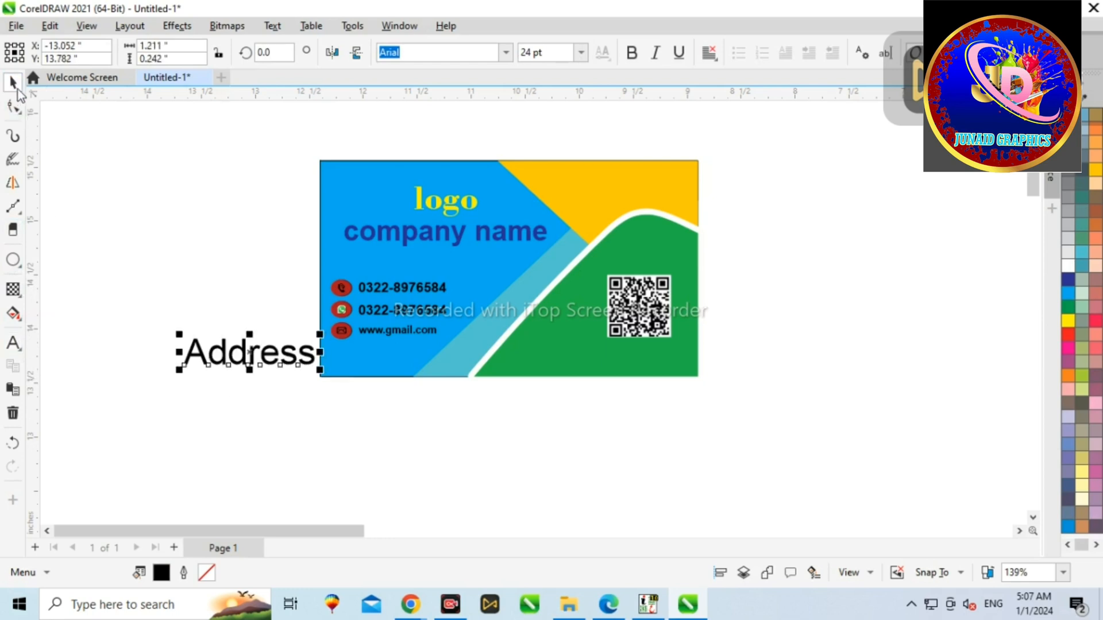
pyautogui.click(481, 143)
pyautogui.click(268, 361)
pyautogui.click(629, 56)
# Step: Move the Address text onto the card below the email line
pyautogui.hscroll(-1, 212, 346)
pyautogui.moveTo(211, 335)
pyautogui.mouseDown()
pyautogui.moveTo(235, 350)
pyautogui.moveTo(226, 338)
pyautogui.mouseUp()
pyautogui.scroll(2, 229, 340)
pyautogui.moveTo(238, 376); pyautogui.dragTo(543, 394)
pyautogui.scroll(2, 540, 379)
pyautogui.moveTo(295, 365); pyautogui.dragTo(302, 375)
pyautogui.click(253, 374)
# Step: Colour the two phone numbers and the email text dark blue
pyautogui.click(454, 317)
pyautogui.keyDown('shift'); pyautogui.click(466, 260); pyautogui.keyUp('shift')
pyautogui.keyDown('shift'); pyautogui.click(455, 192); pyautogui.keyUp('shift')
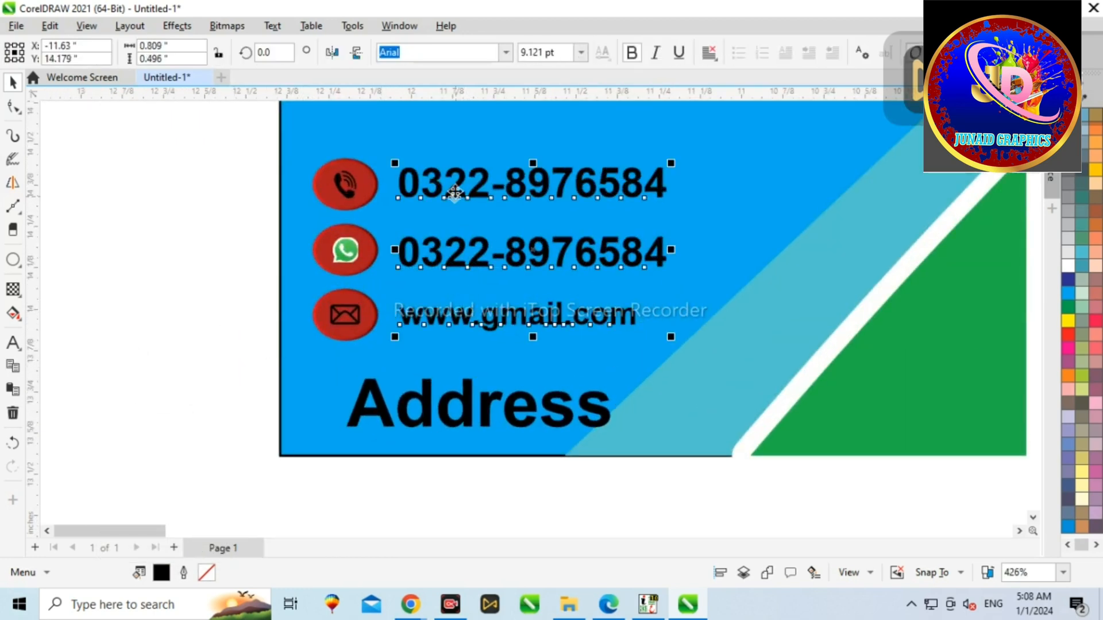
pyautogui.click(1066, 281)
pyautogui.scroll(-3, 657, 365)
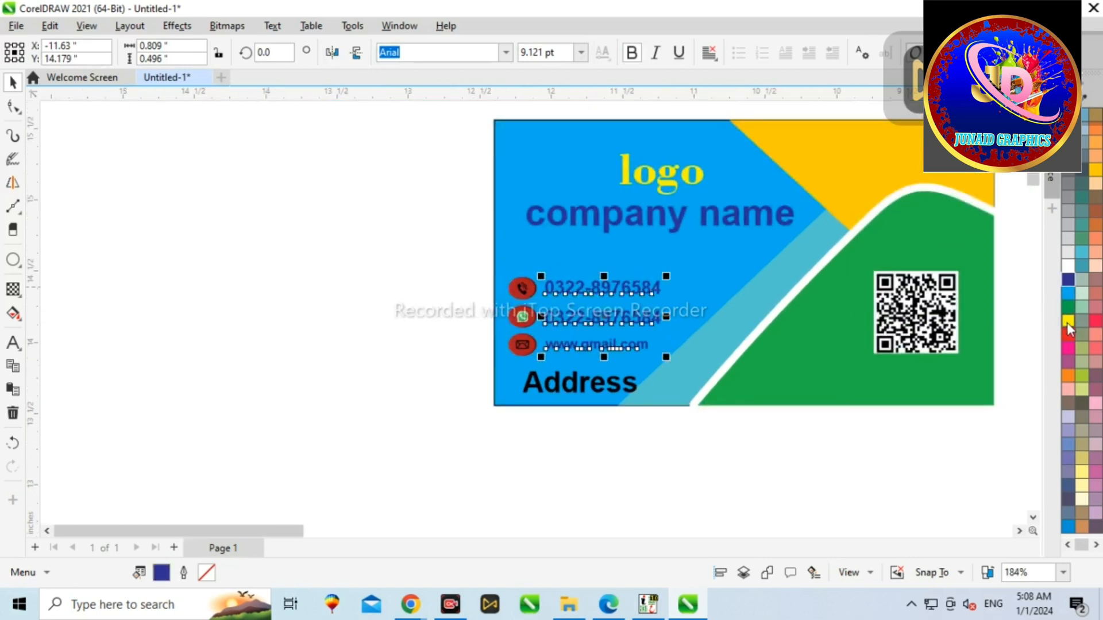